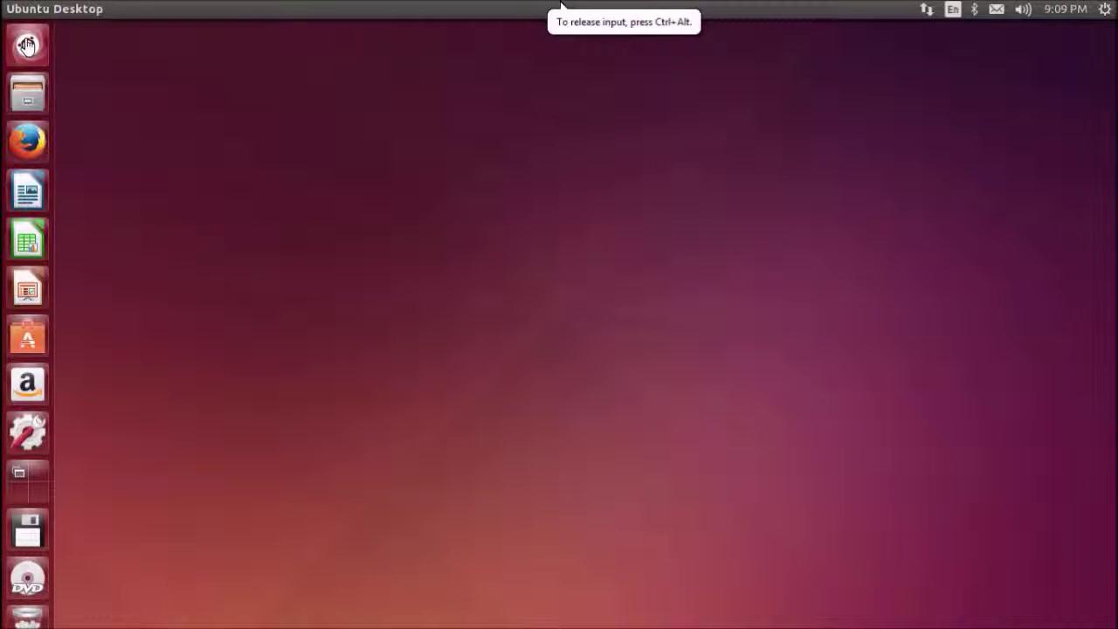
Open and close the Dash, then launch the Files manager on the Home folder
left_click(27, 45)
left_click(31, 48)
left_click(29, 92)
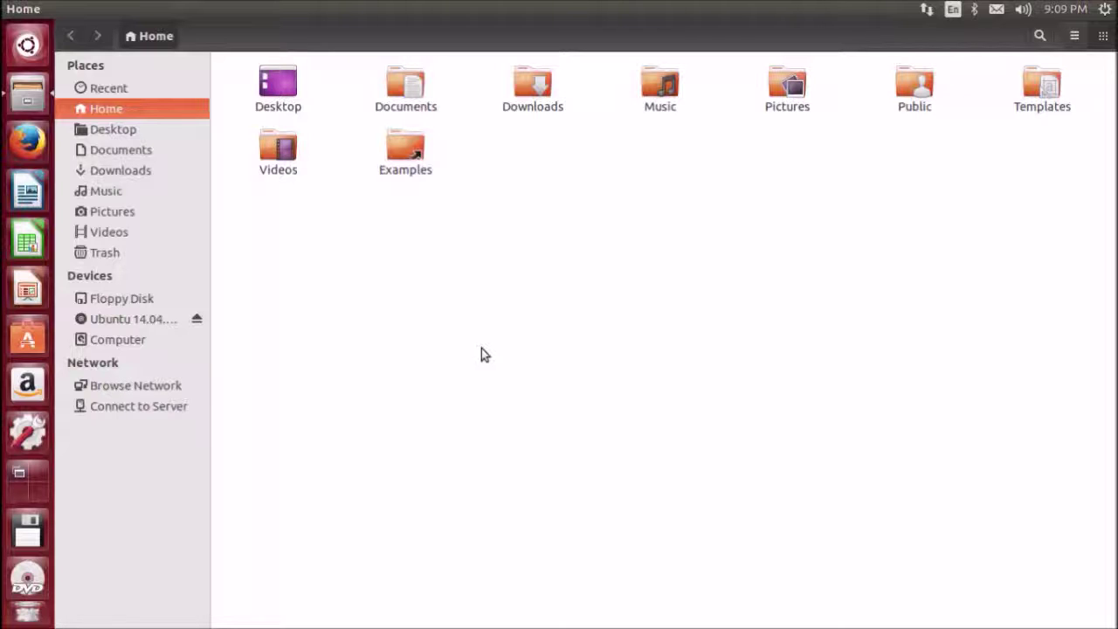
left_click(131, 125)
left_click(131, 116)
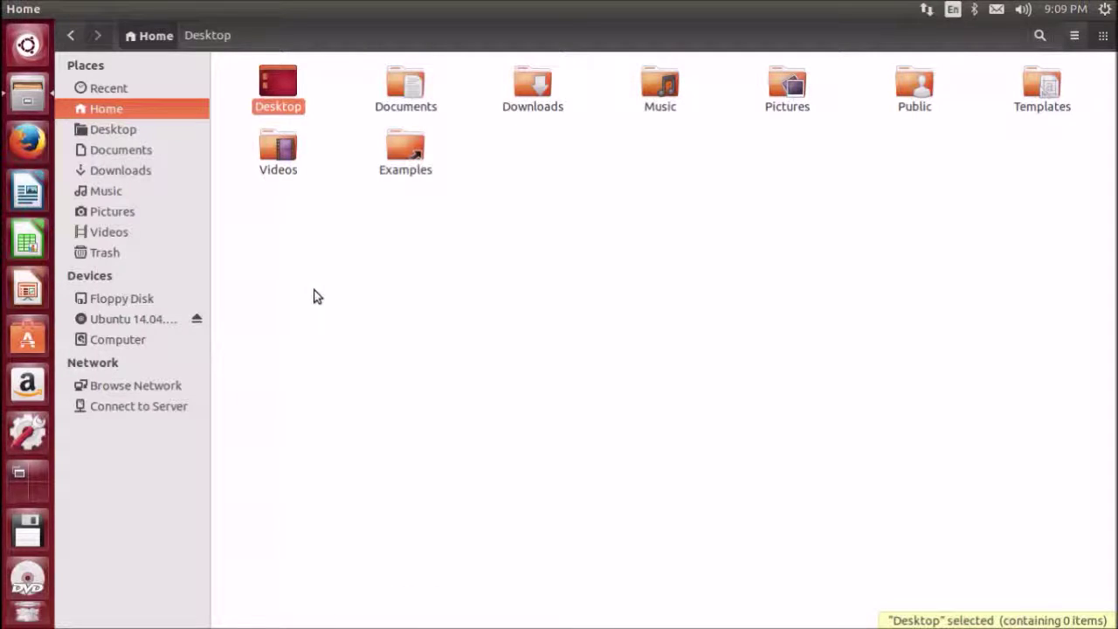
left_click(437, 88)
left_click(515, 96)
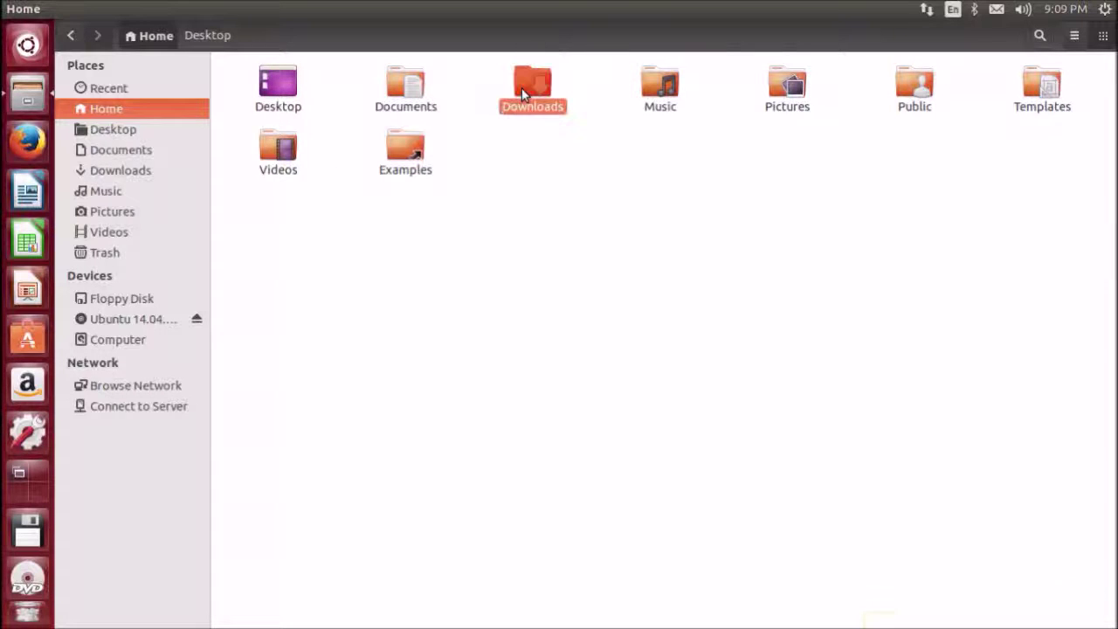
left_click(281, 85)
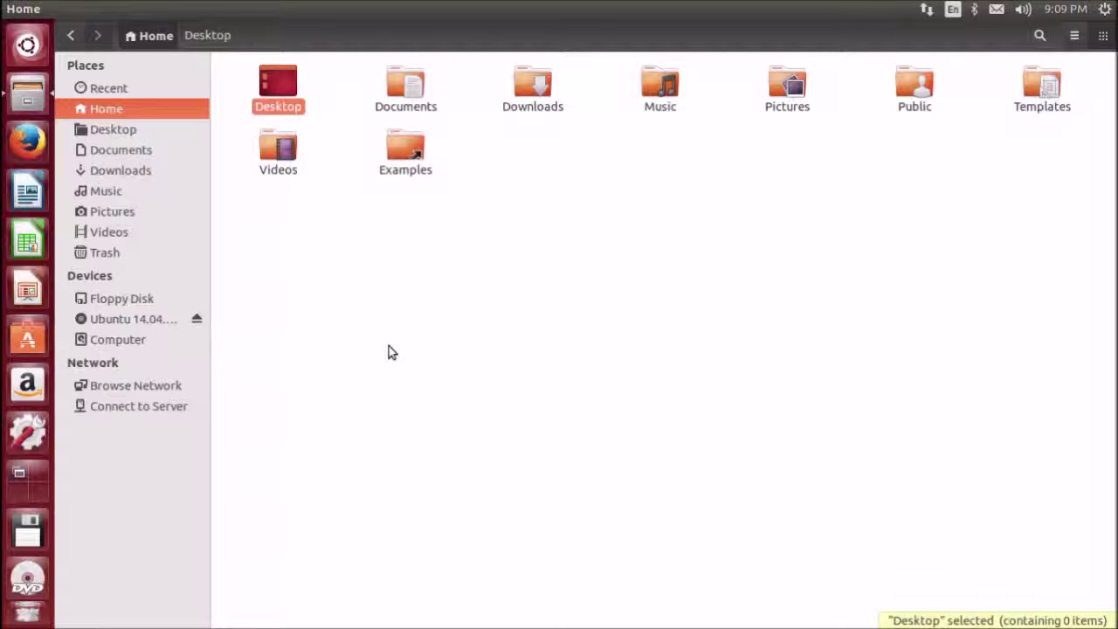
left_click(404, 88)
left_click(527, 91)
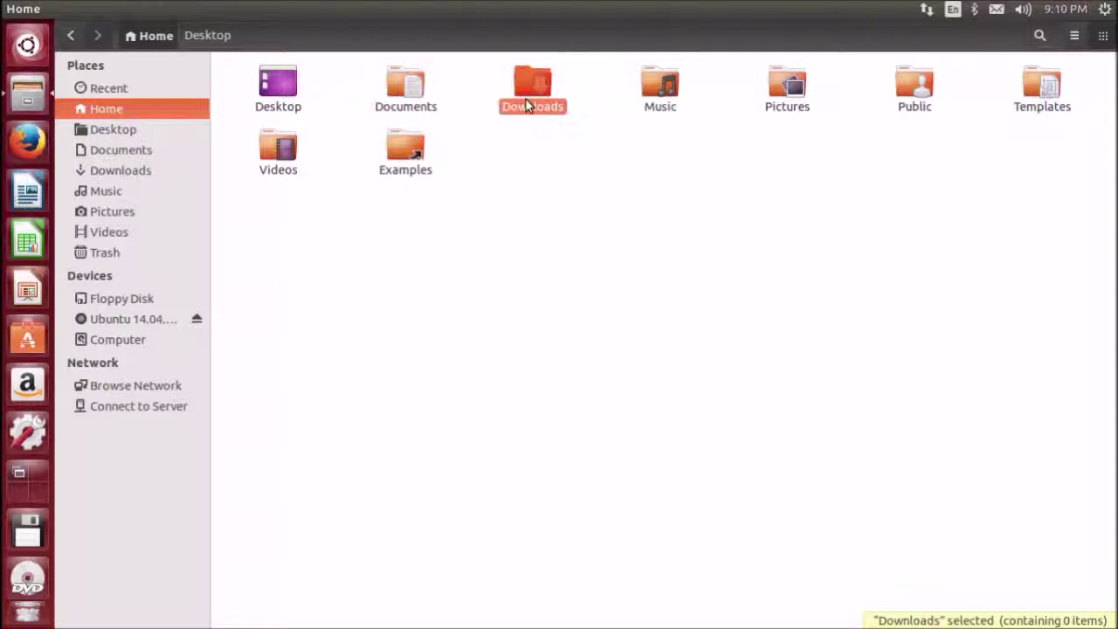
left_click(668, 94)
left_click(792, 87)
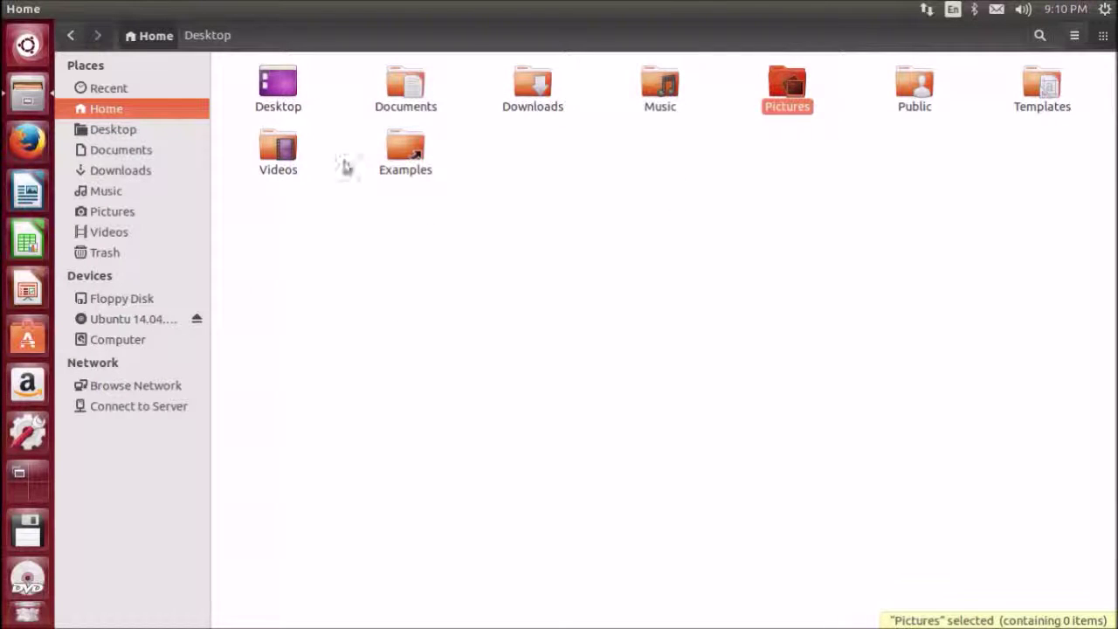
left_click(281, 156)
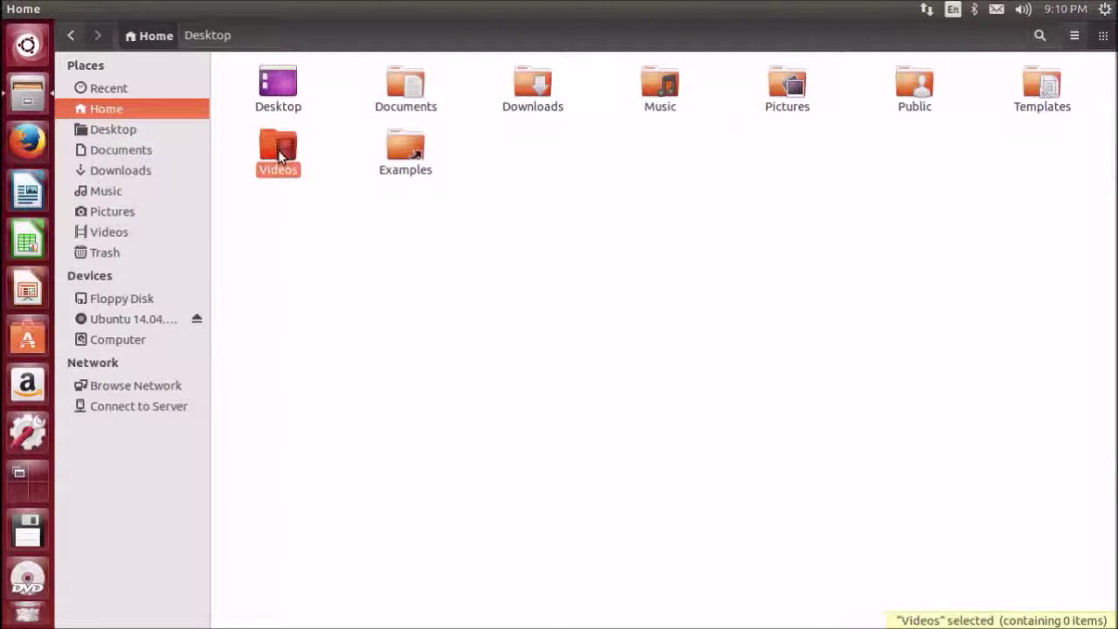
left_click(326, 302)
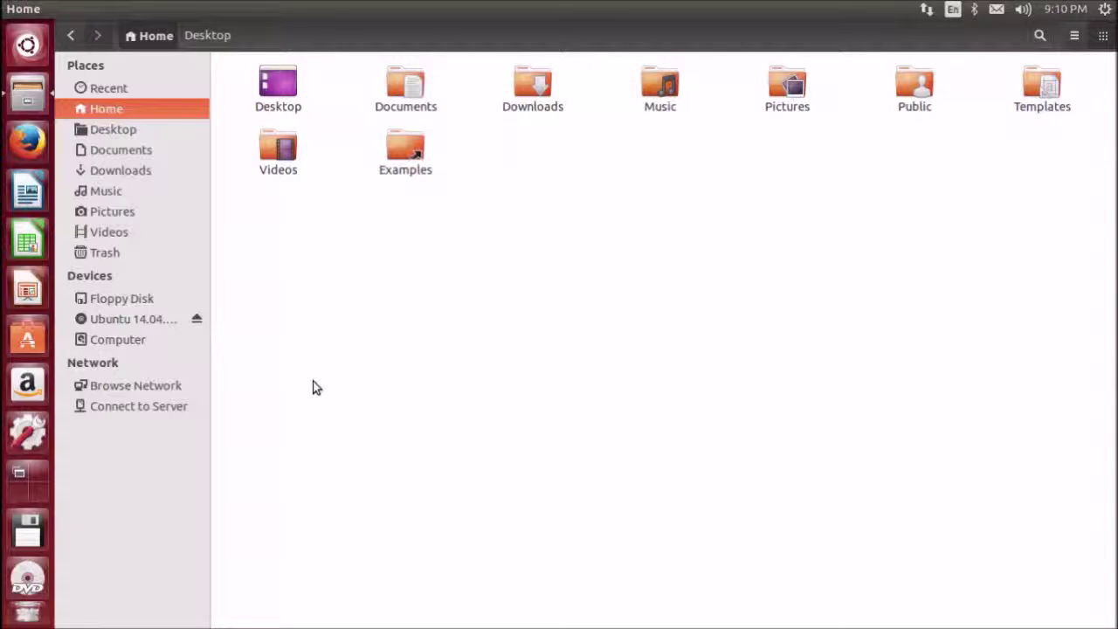
double_click(407, 82)
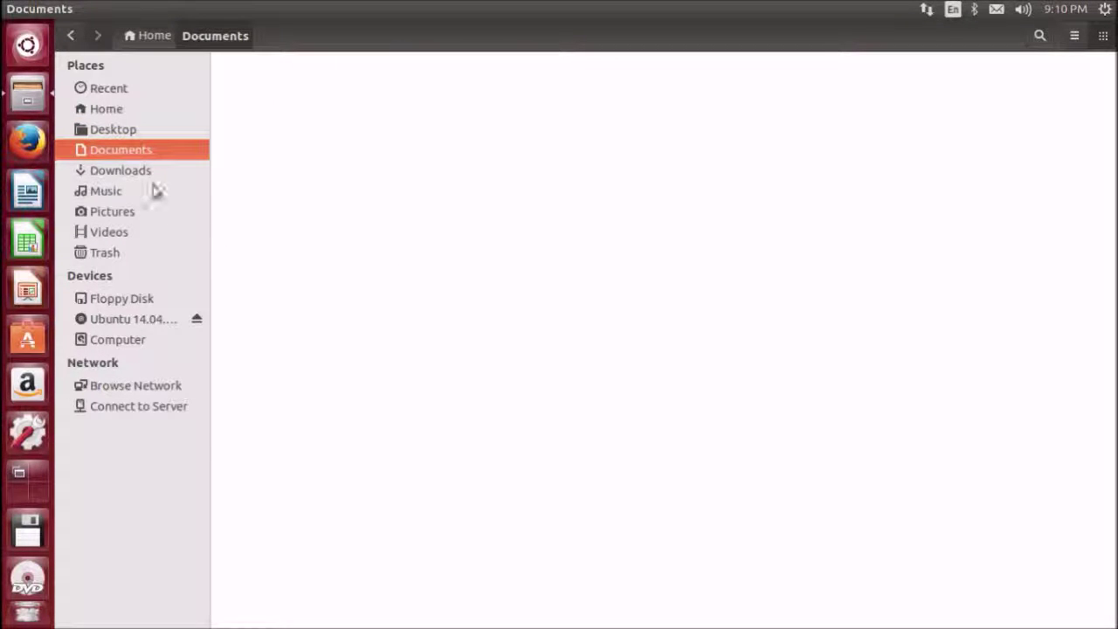
Return from Documents to Home, clear the selection, and open the empty Downloads folder
left_click(112, 110)
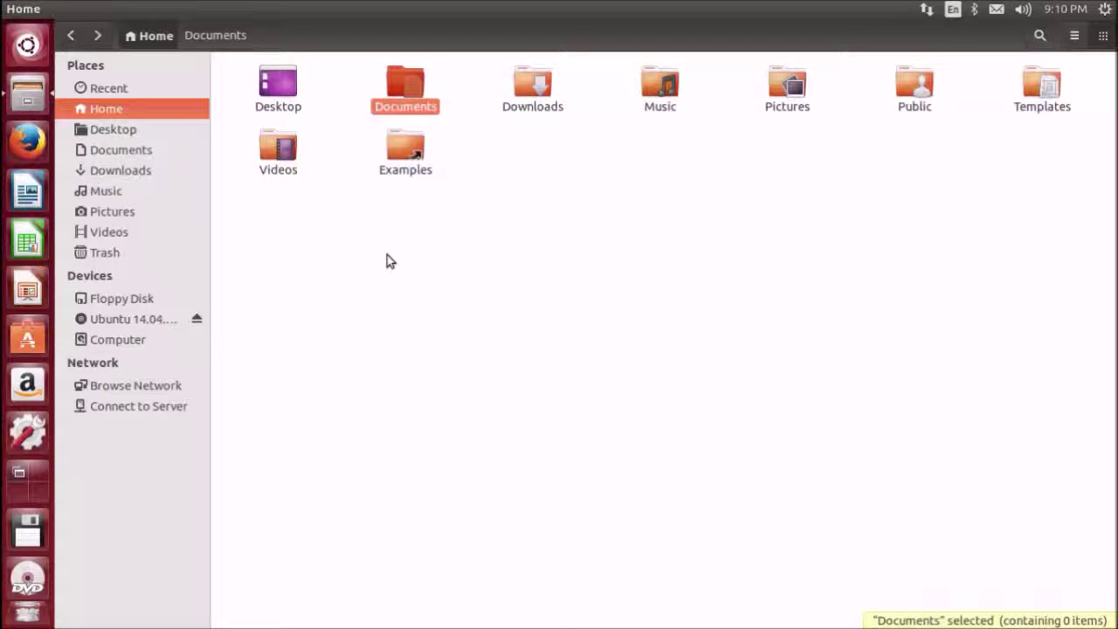
mouse_move(73, 9)
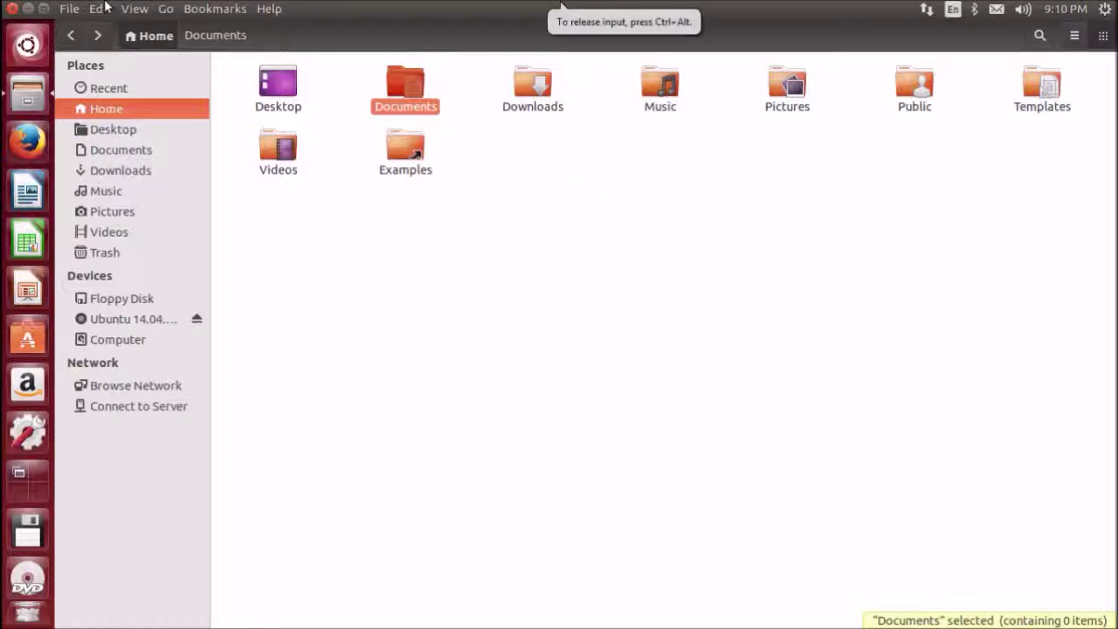
left_click(401, 362)
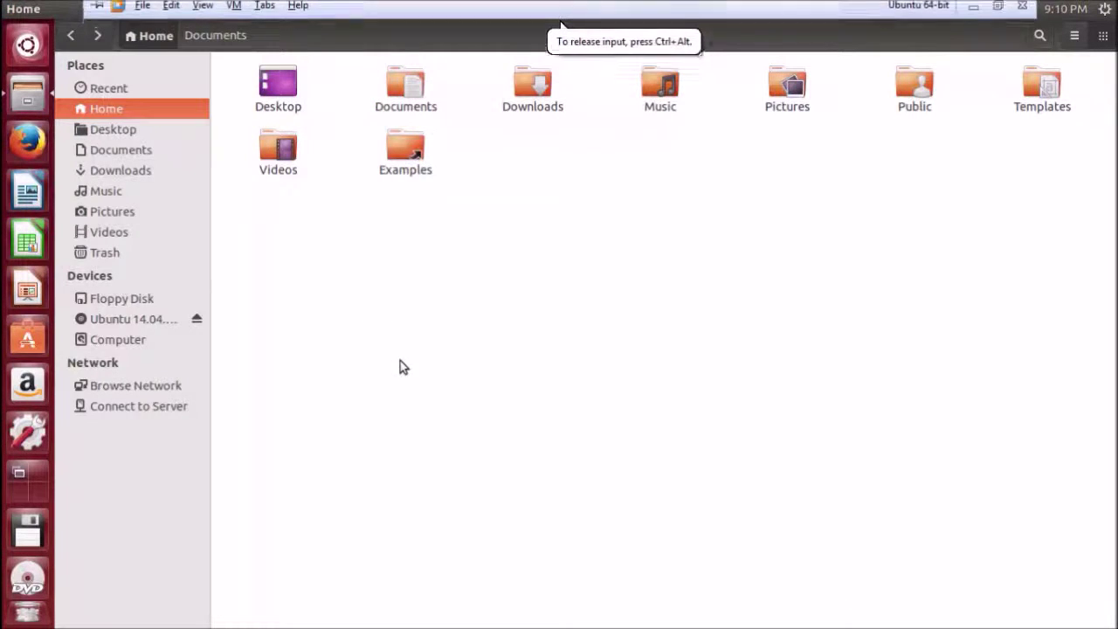
mouse_move(78, 11)
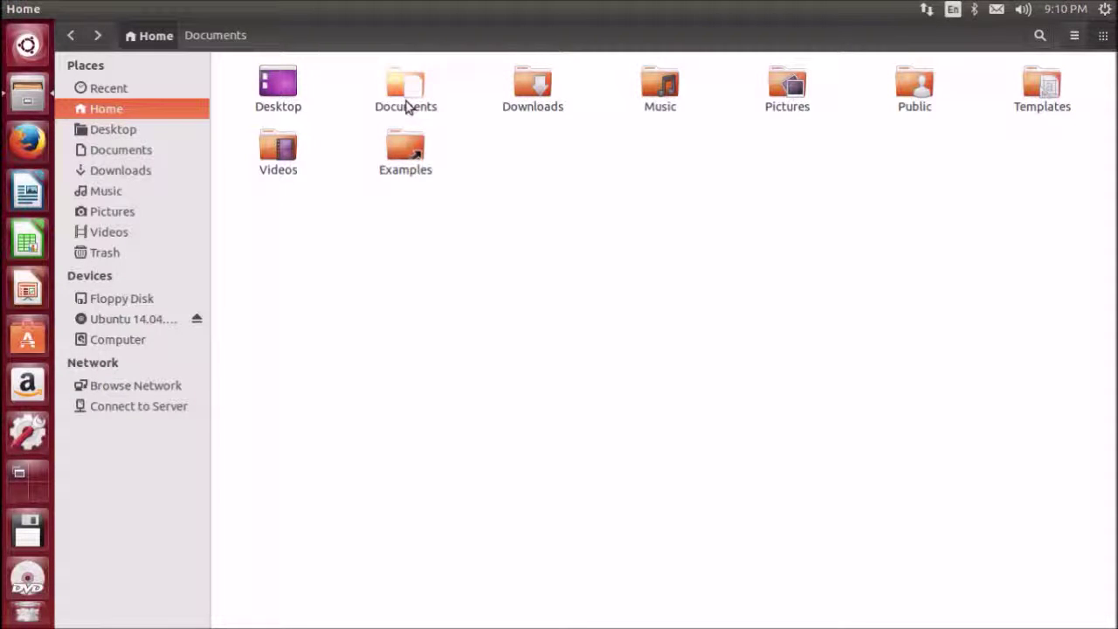
double_click(524, 97)
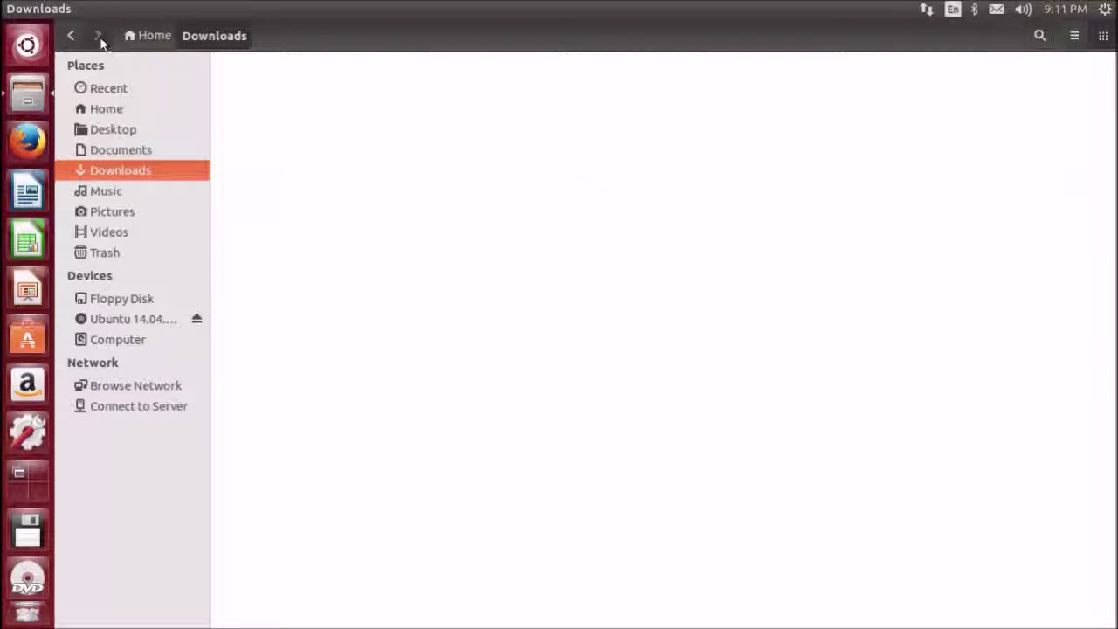
Move between Home and Downloads using the breadcrumbs and the Back and Forward buttons
left_click(158, 39)
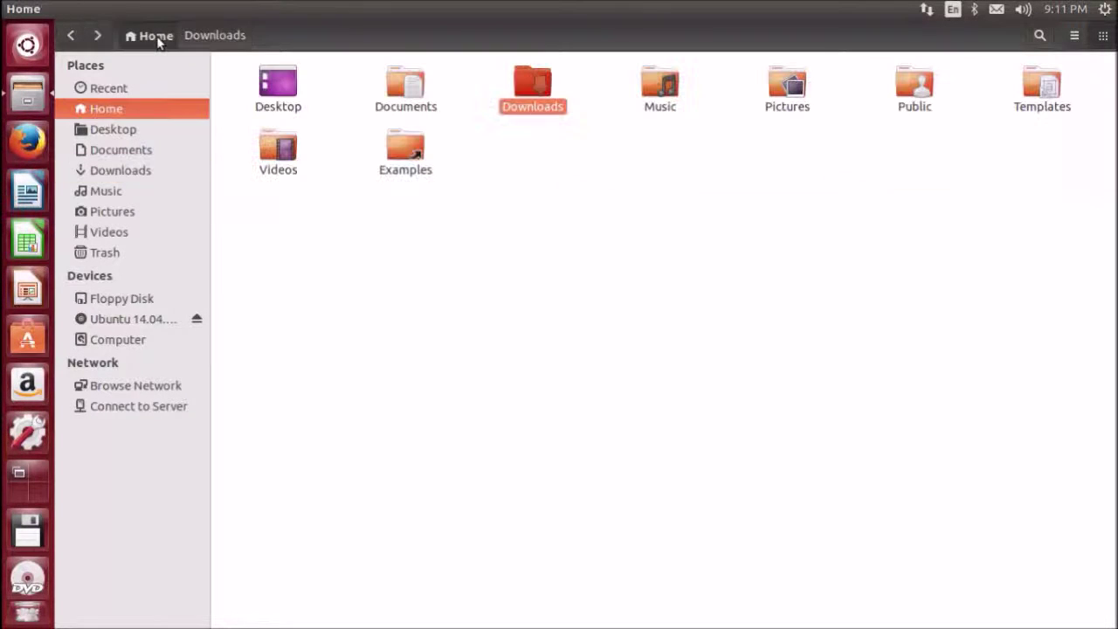
left_click(202, 39)
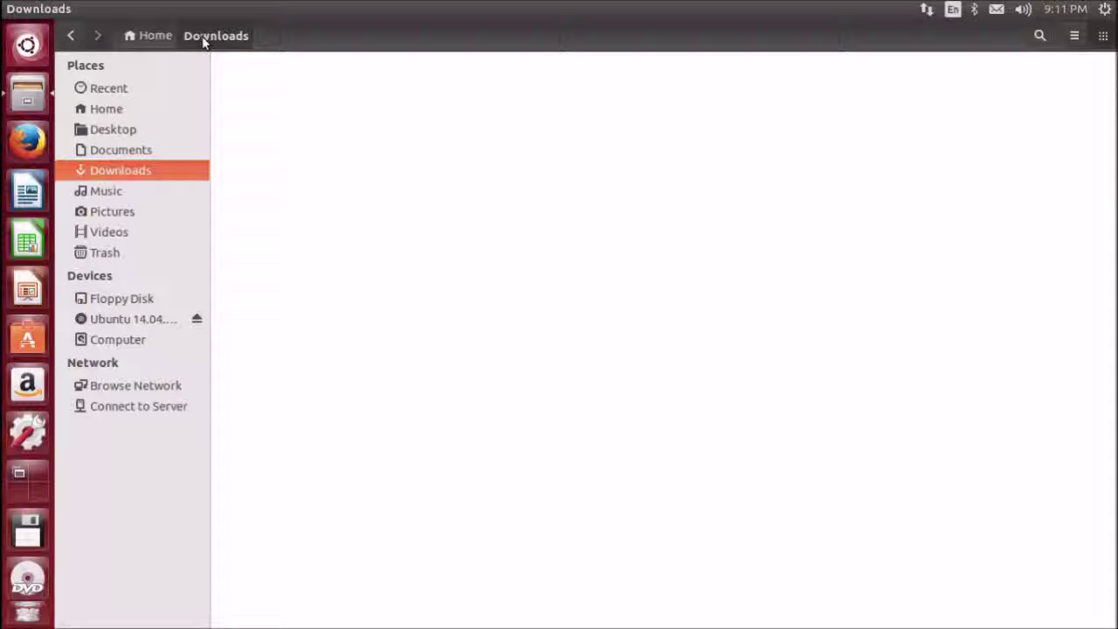
left_click(73, 38)
left_click(98, 40)
Open and close the file search bar, then show Downloads as a detailed list
left_click(1040, 36)
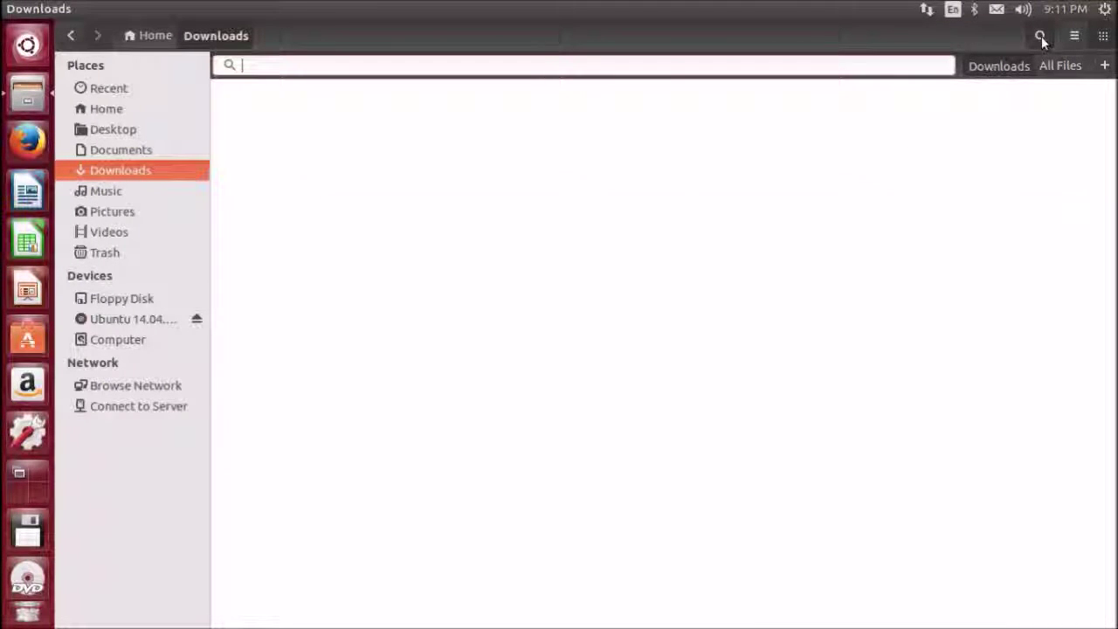
left_click(1041, 36)
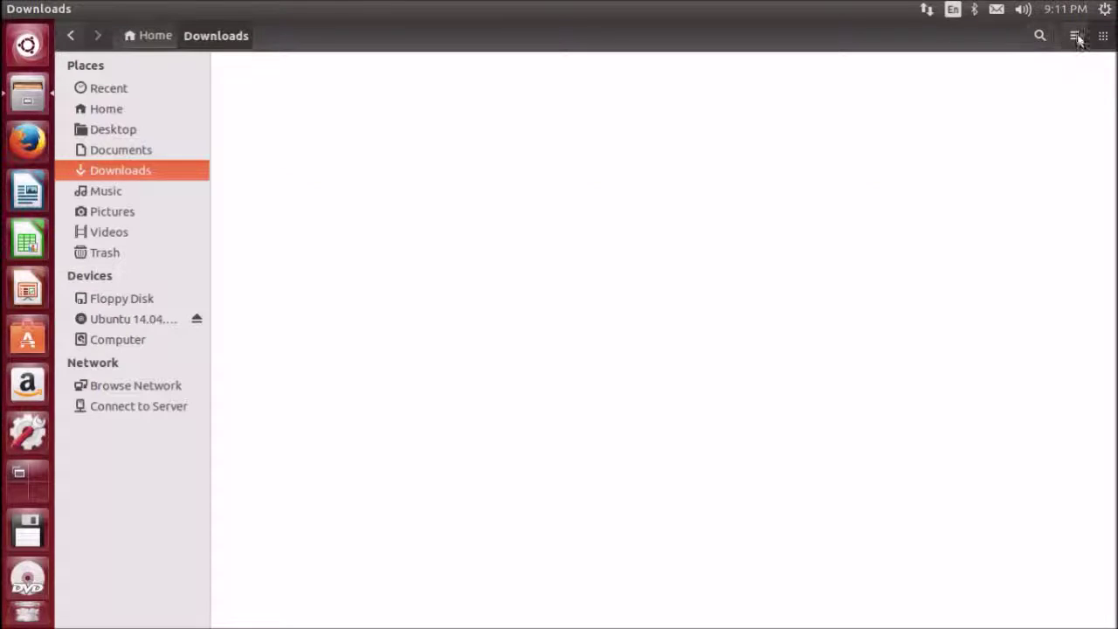
left_click(1074, 35)
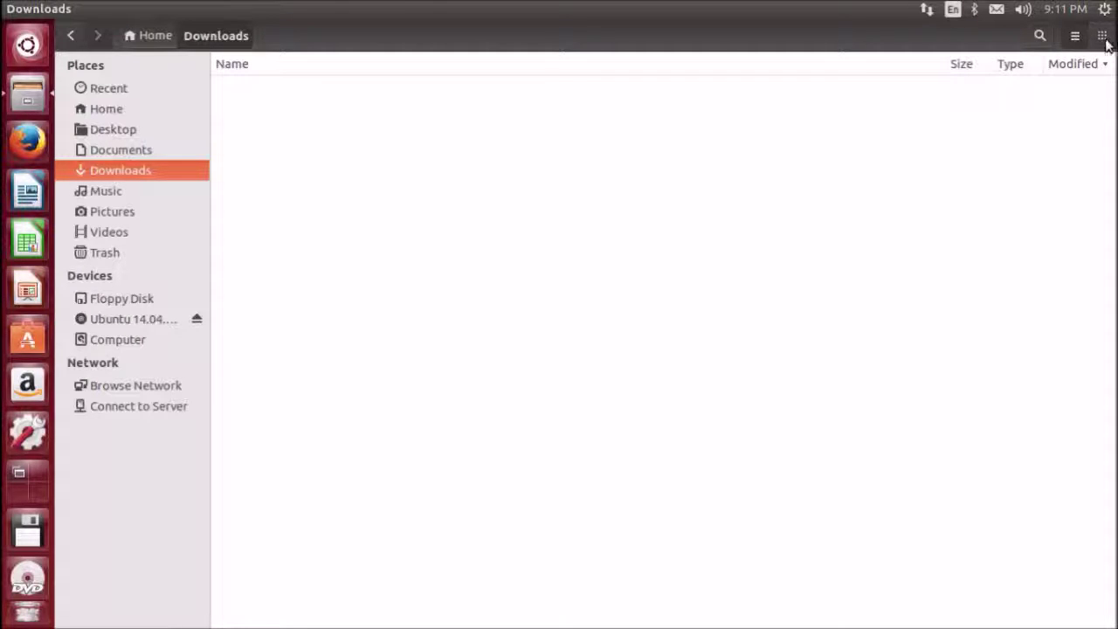
Go up to Home with Alt+Up, restore icon view, and open Documents
key("alt+Up")
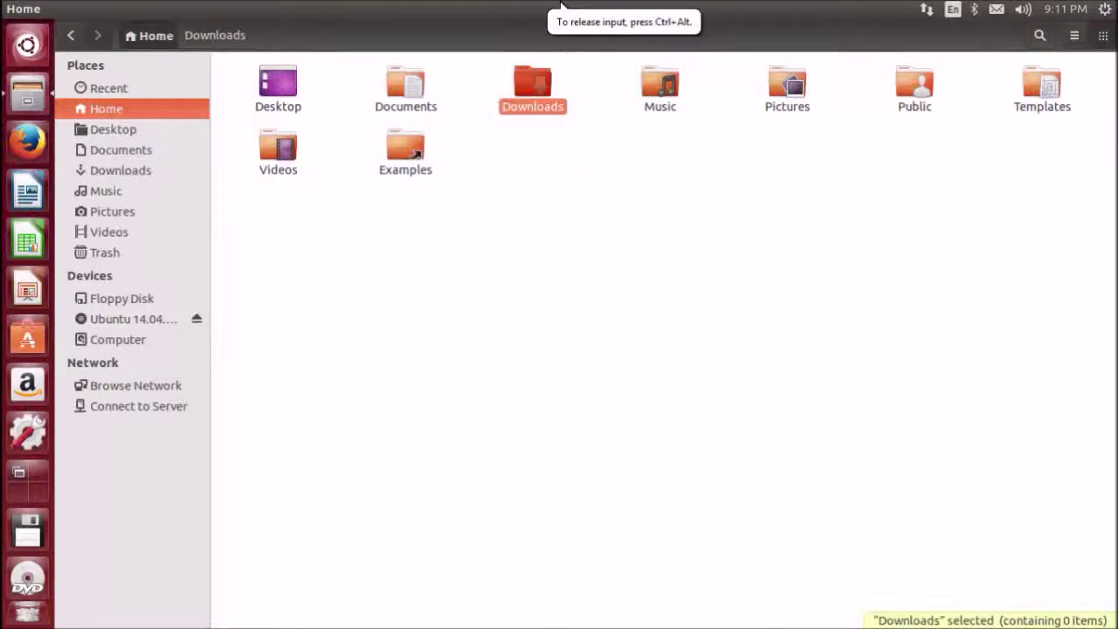
left_click(1075, 36)
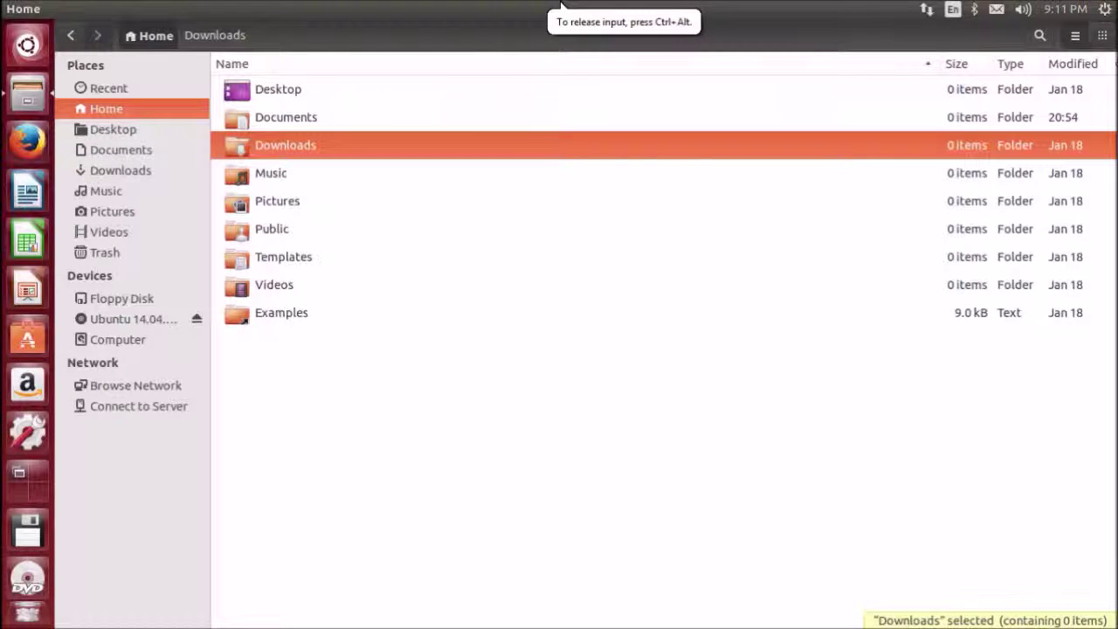
left_click(1102, 36)
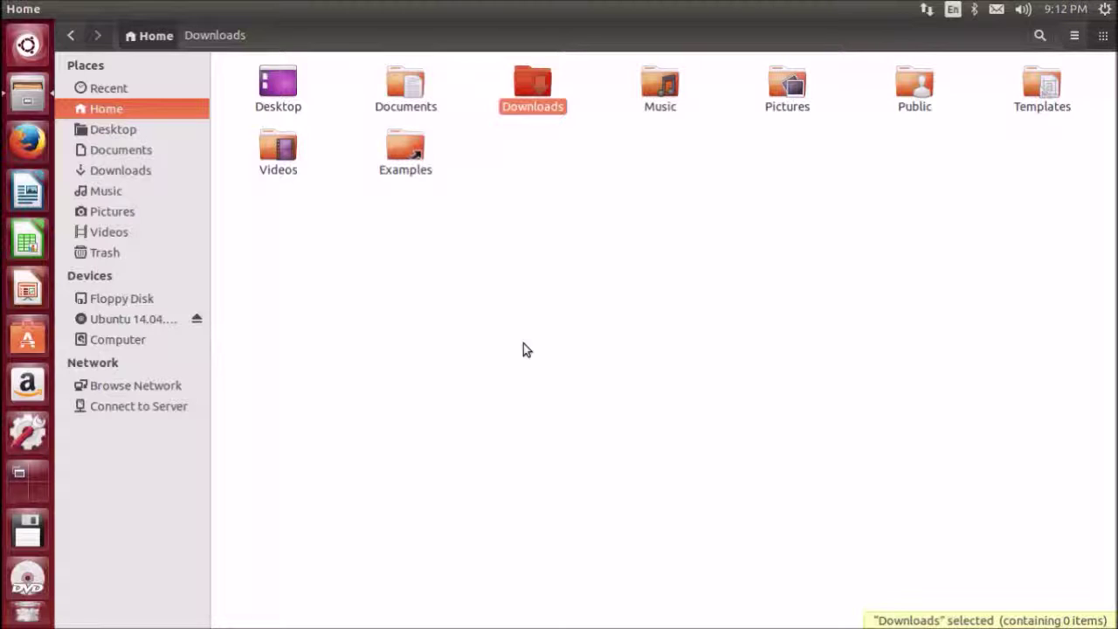
double_click(415, 93)
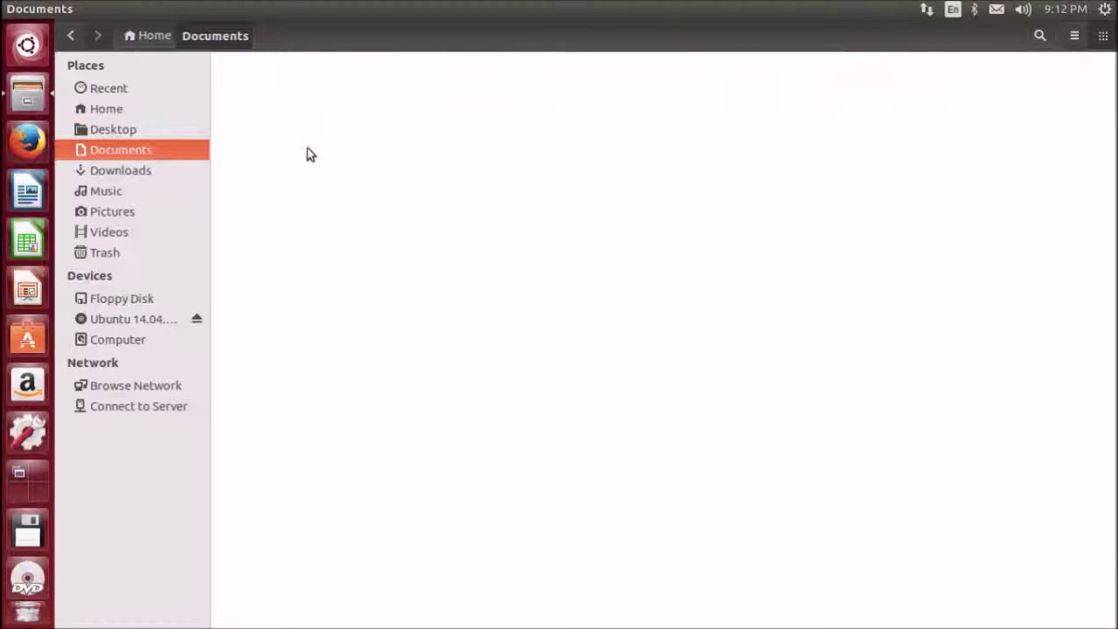
Create a new folder named test in Documents, then select and deselect it
right_click(308, 150)
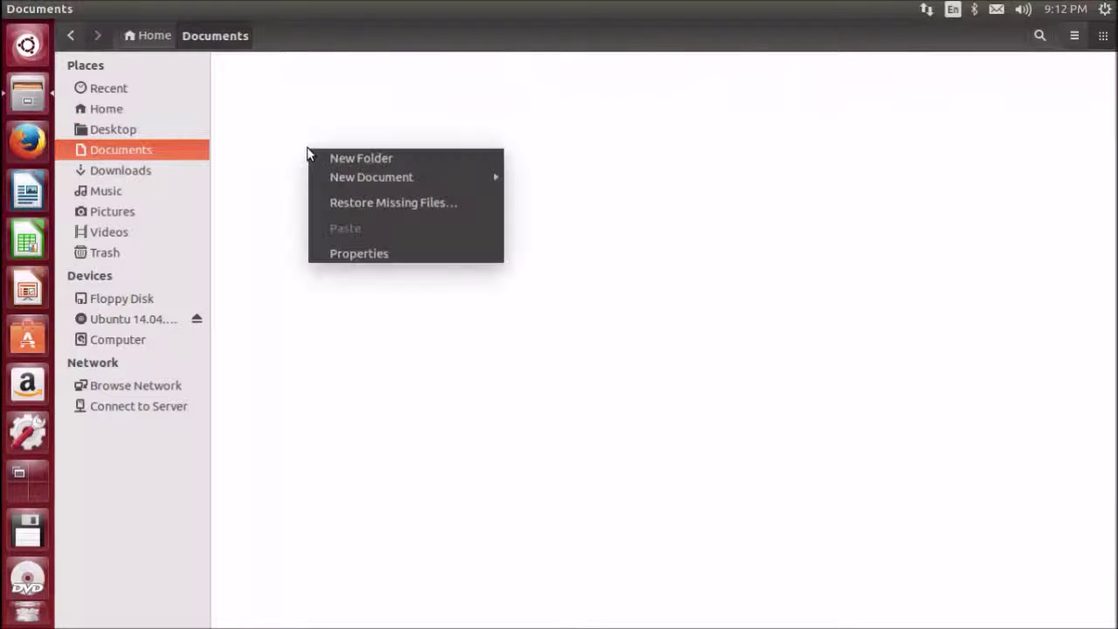
left_click(401, 158)
type("test")
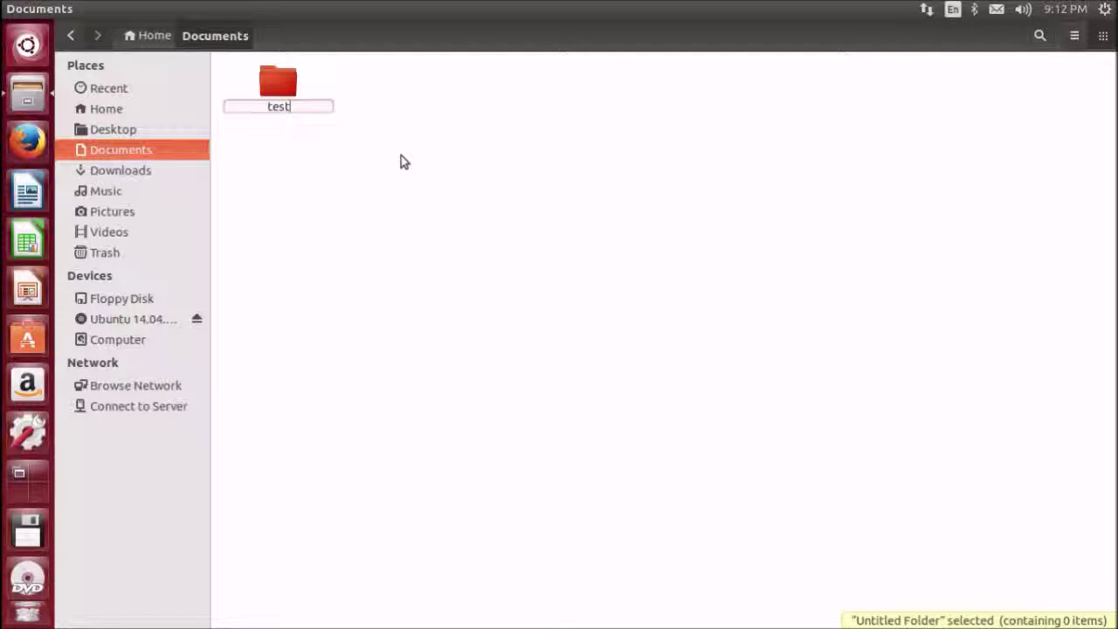
key("Return")
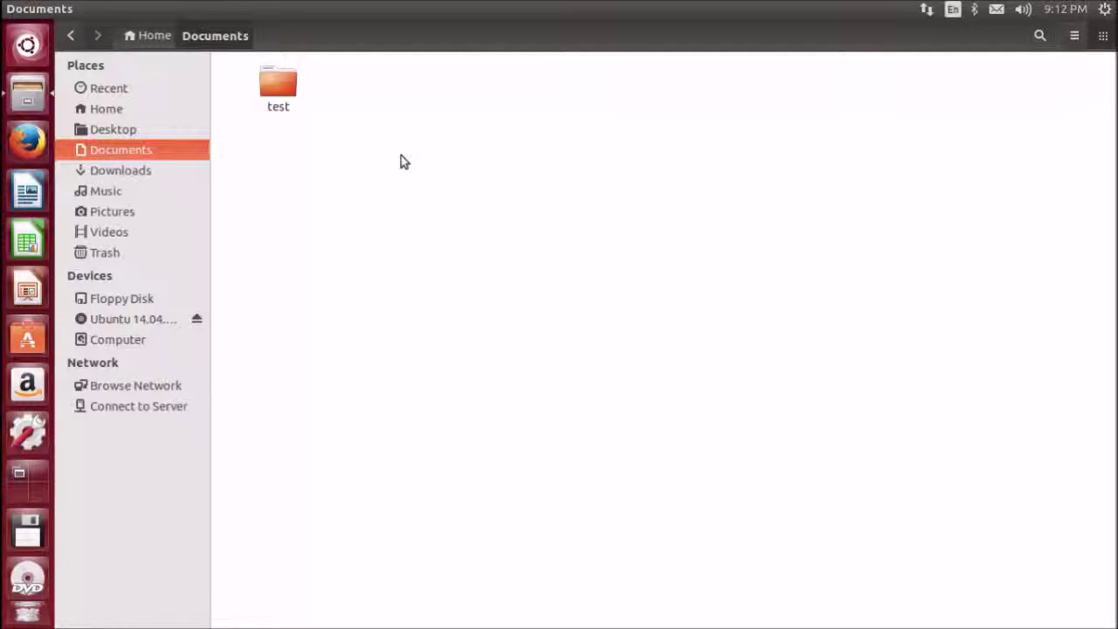
left_click(289, 87)
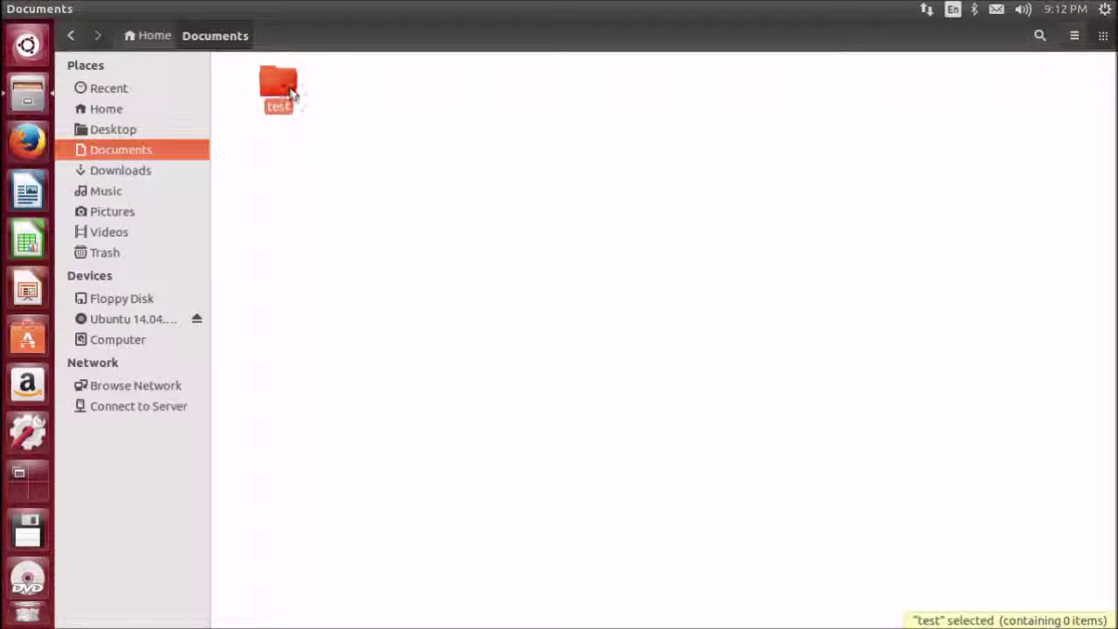
left_click(354, 195)
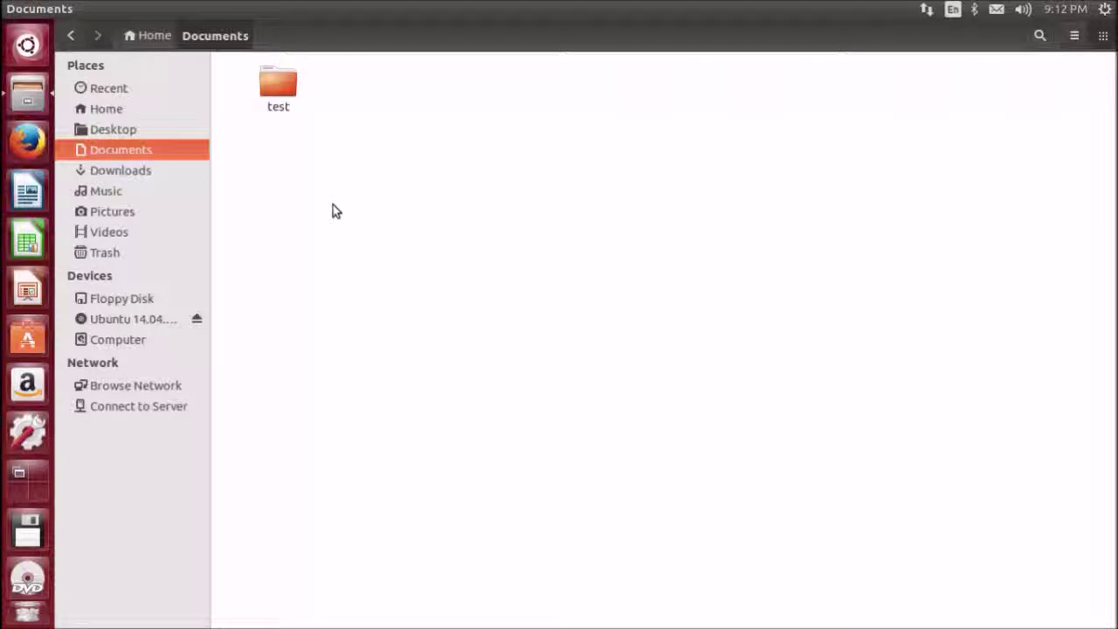
left_click_drag(291, 93, 442, 145)
left_click(394, 148)
Create another new folder and try naming it .test
right_click(368, 171)
left_click(389, 181)
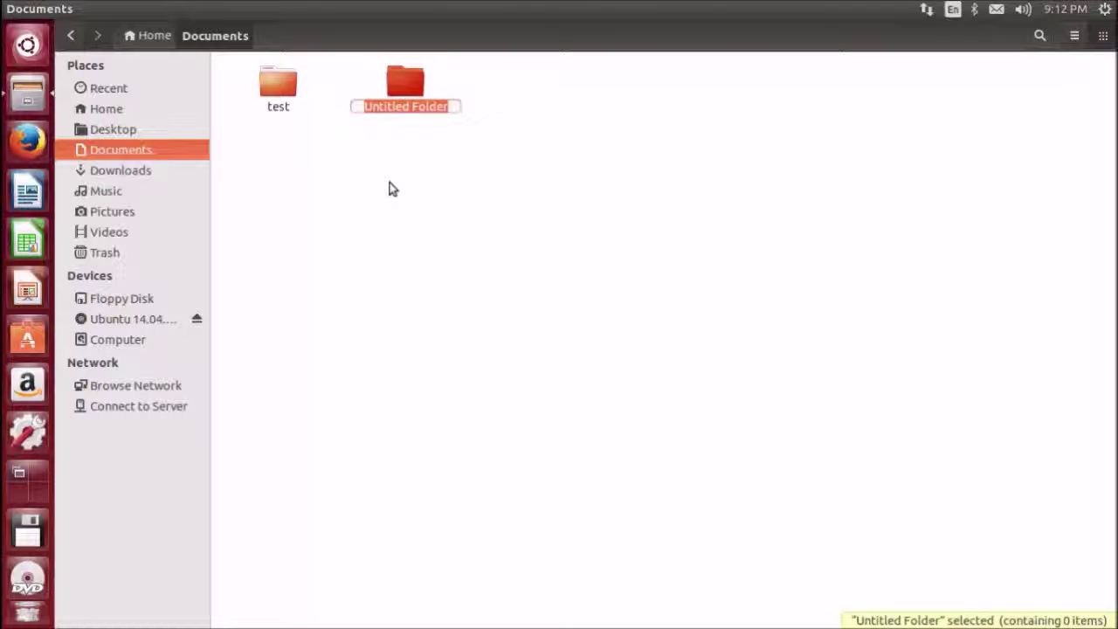
key("BackSpace")
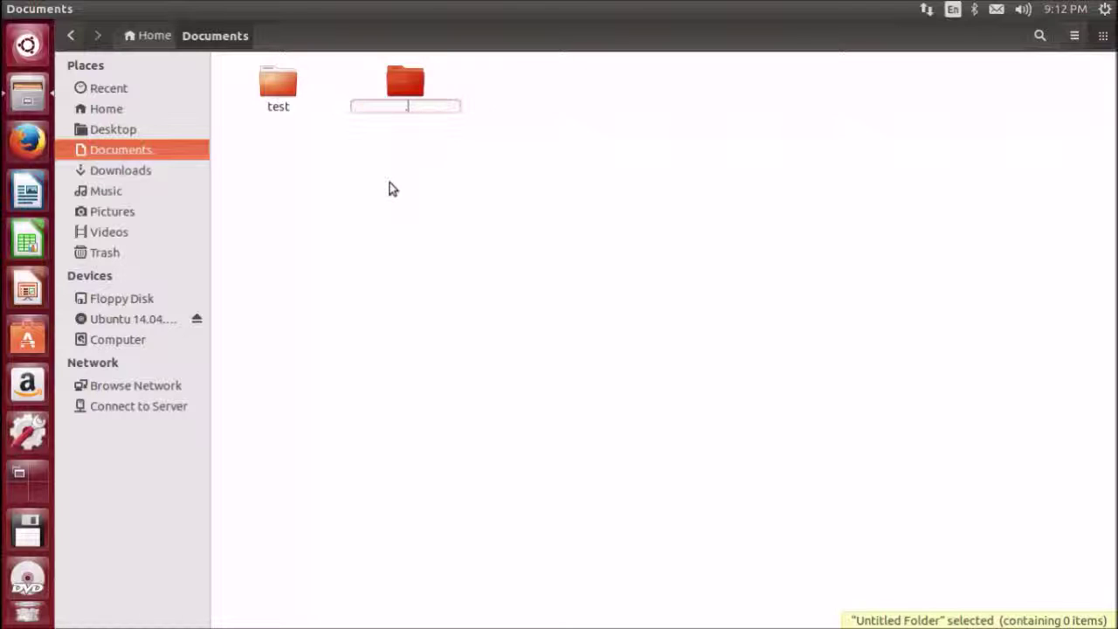
type(".test")
key("Return")
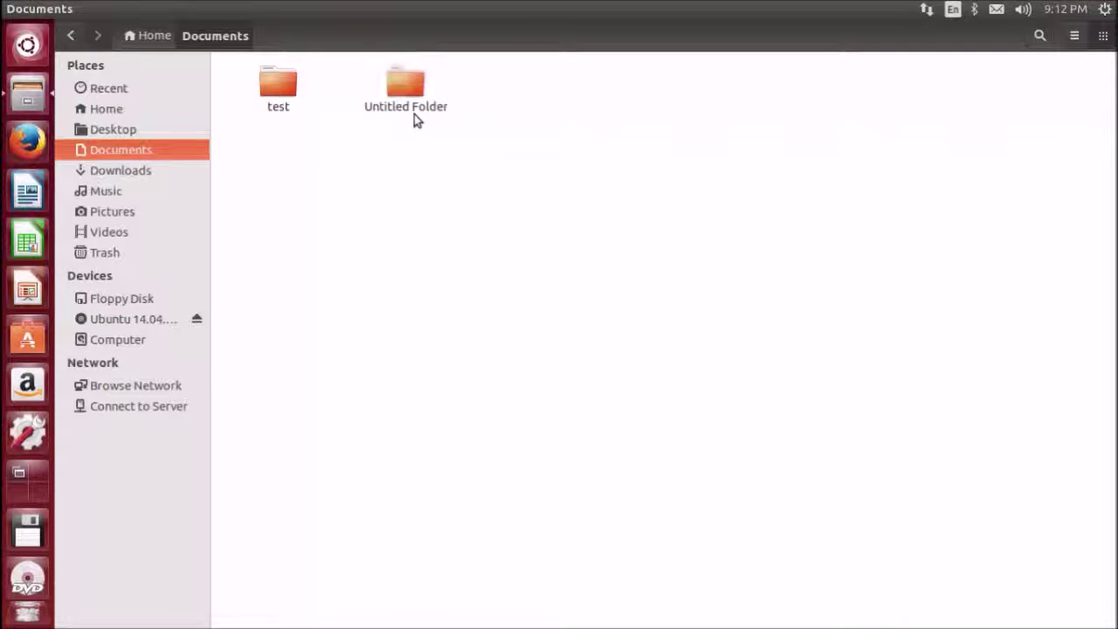
Rename Untitled Folder to .test so it becomes hidden, then deselect it
right_click(414, 114)
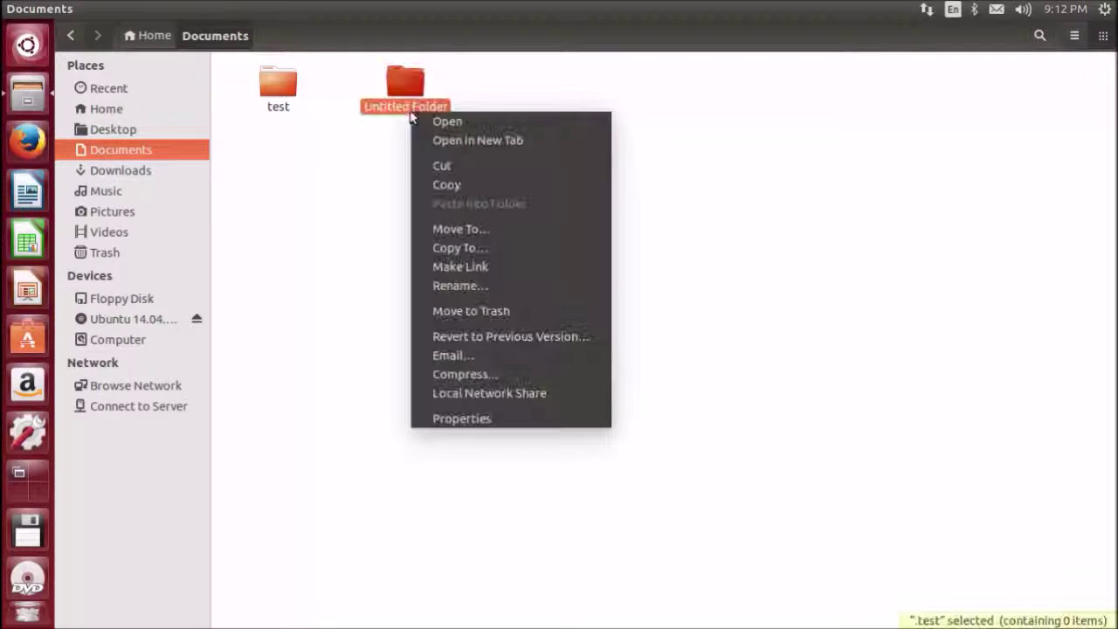
left_click(489, 292)
key("BackSpace")
type(".test")
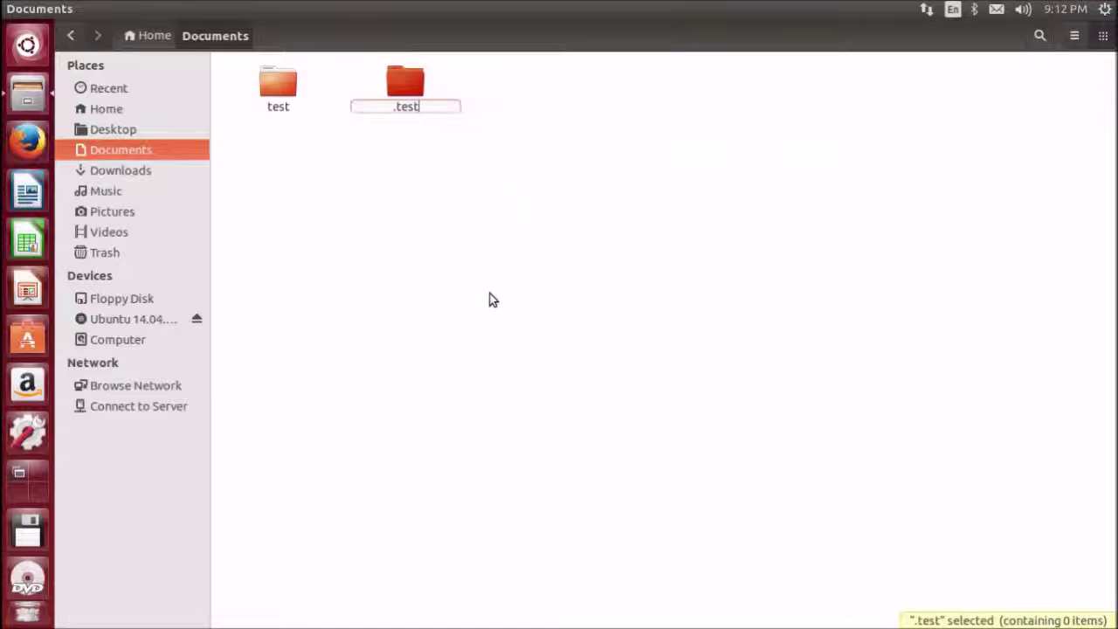
key("Return")
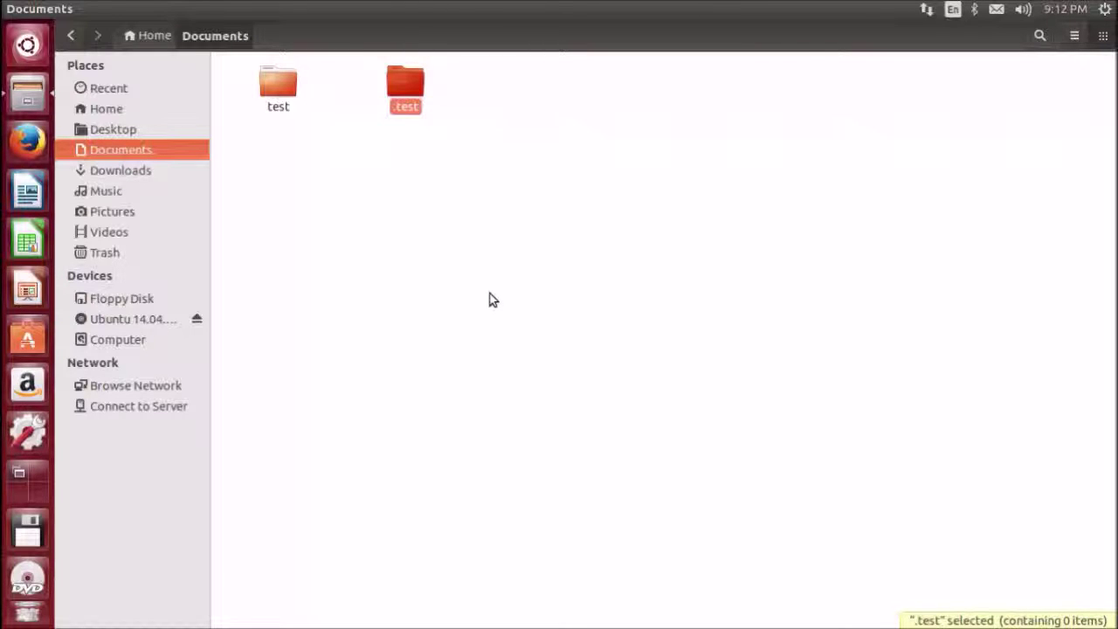
left_click(490, 300)
Back in Documents, turn Show Hidden Files on to reveal .test, then off again
left_click(113, 131)
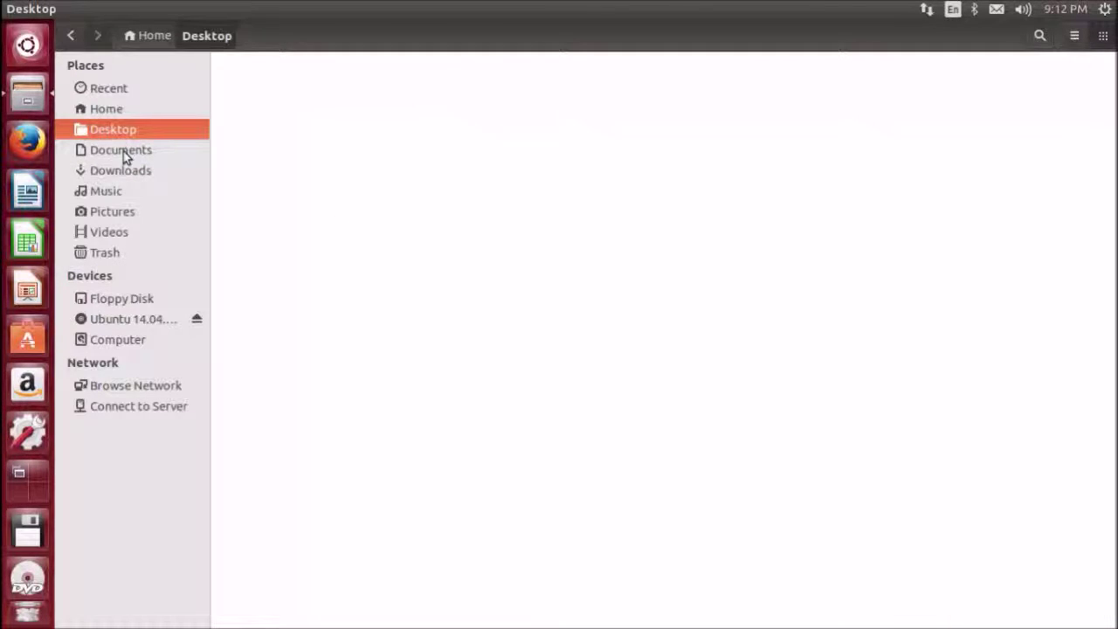
left_click(123, 152)
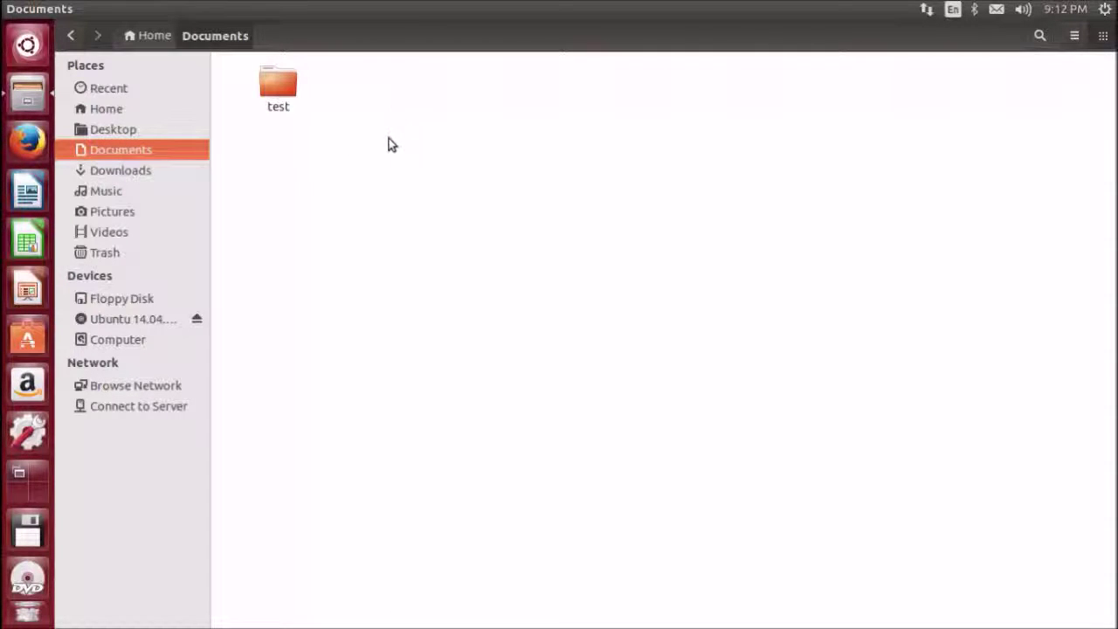
left_click(225, 234)
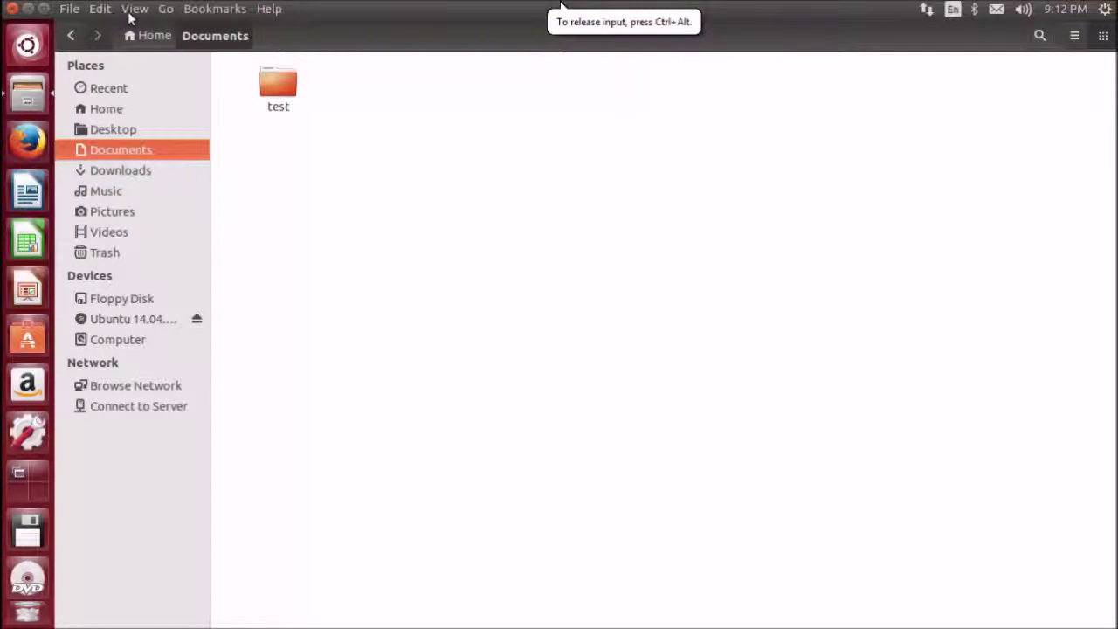
left_click(133, 9)
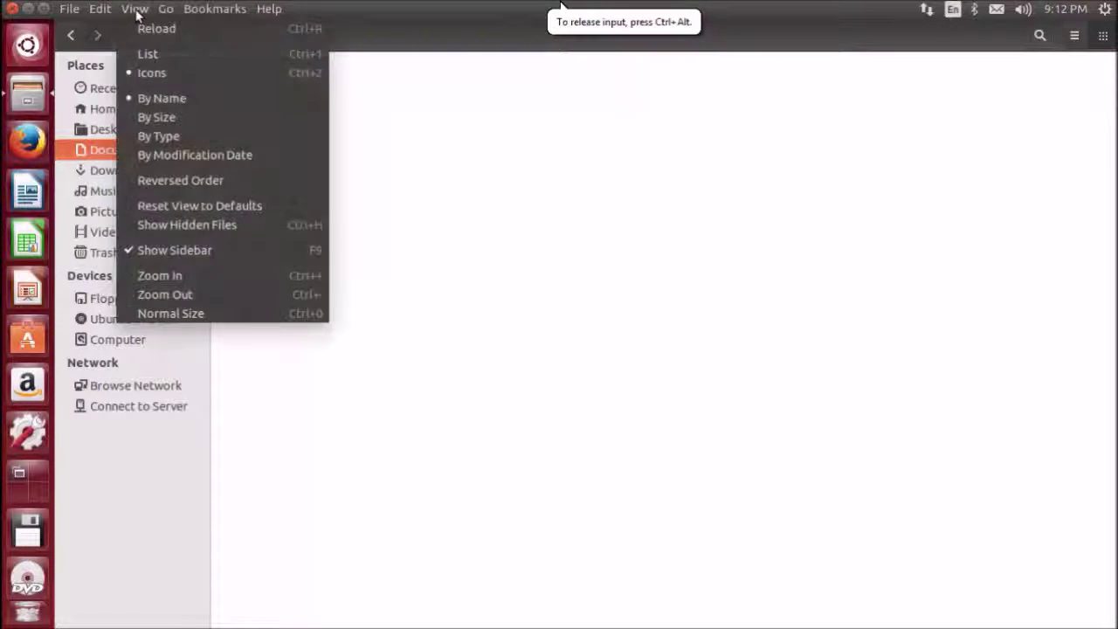
left_click(200, 225)
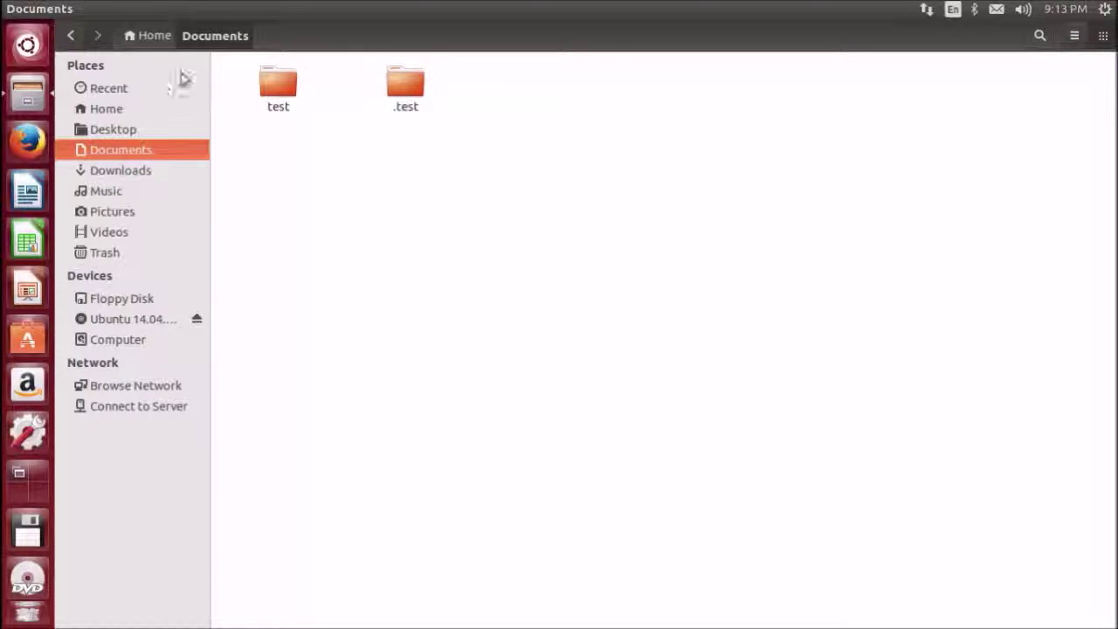
left_click(130, 12)
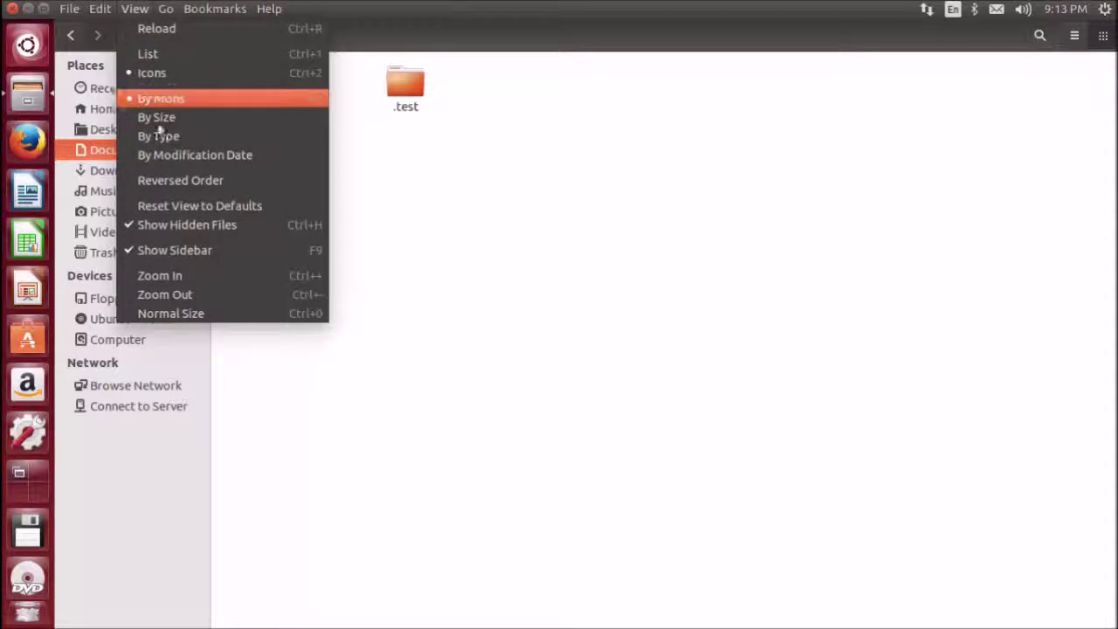
left_click(154, 227)
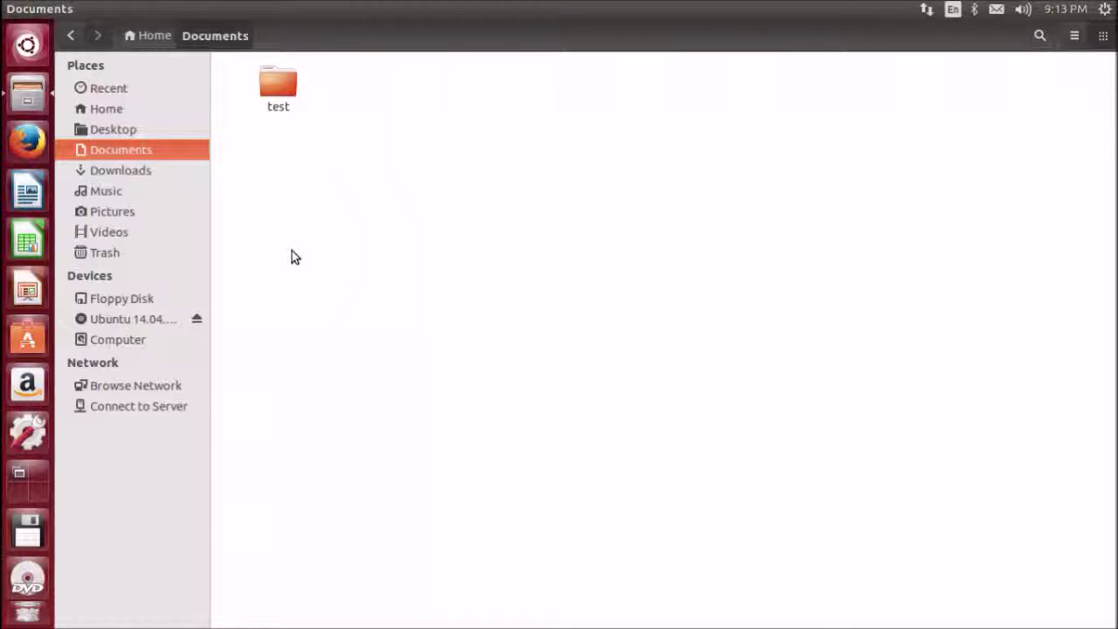
Duplicate the test folder as test (copy), then hide all windows to show the desktop
left_click(277, 87)
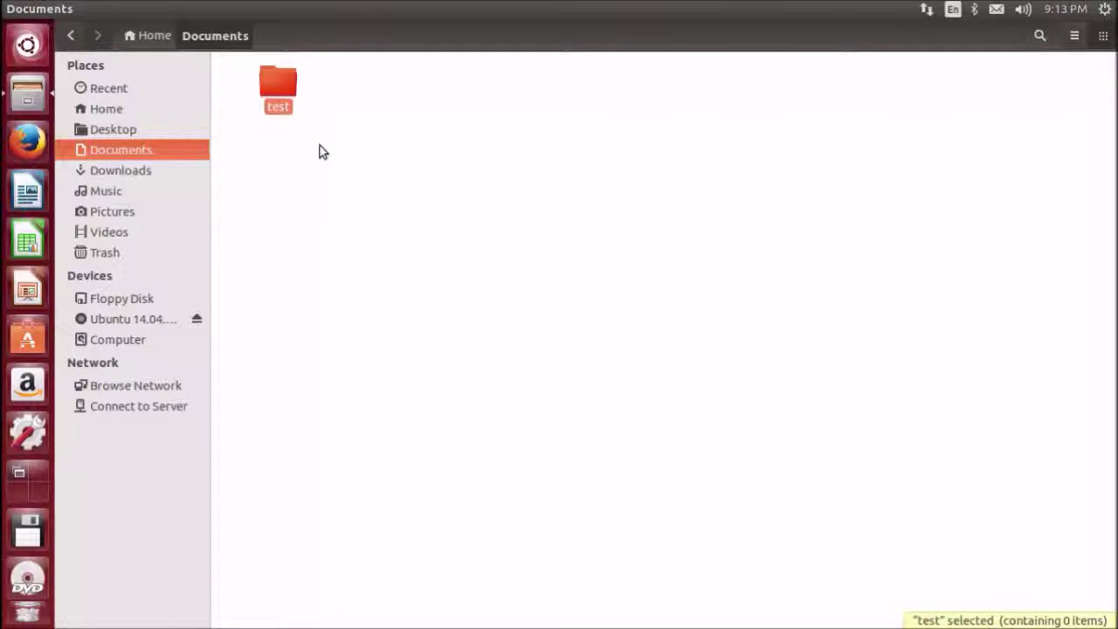
key("ctrl+v")
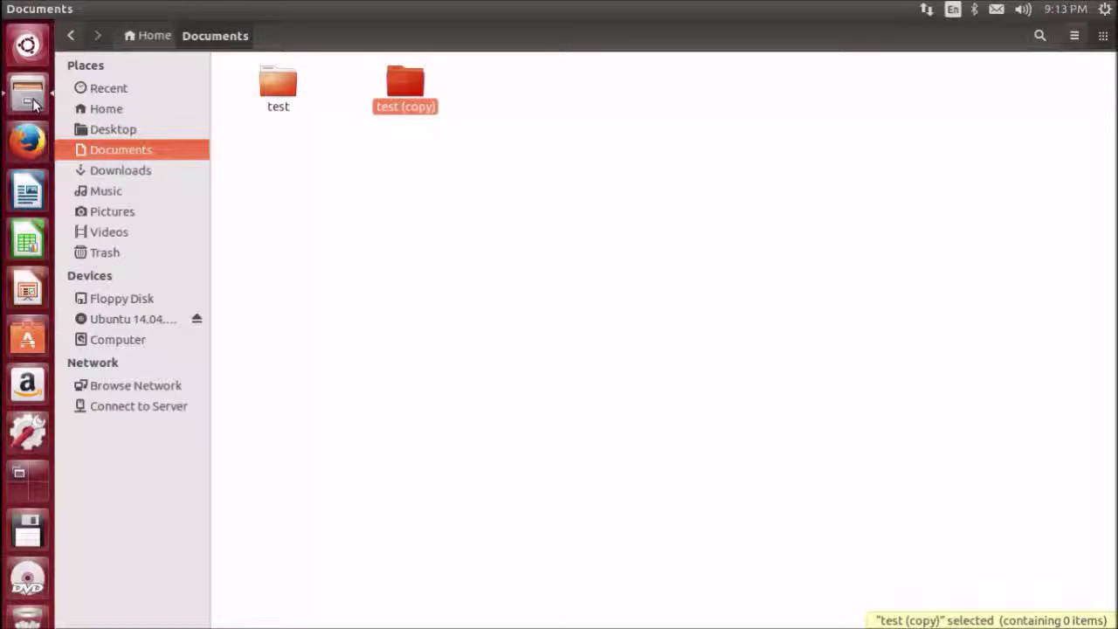
left_click(830, 469)
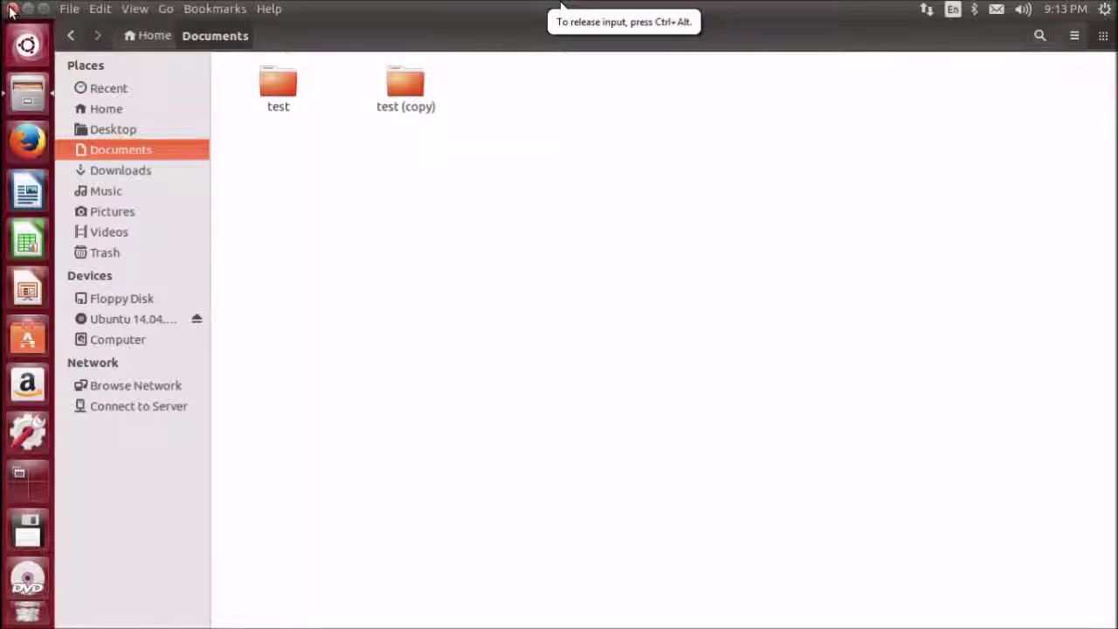
key("ctrl+super+d")
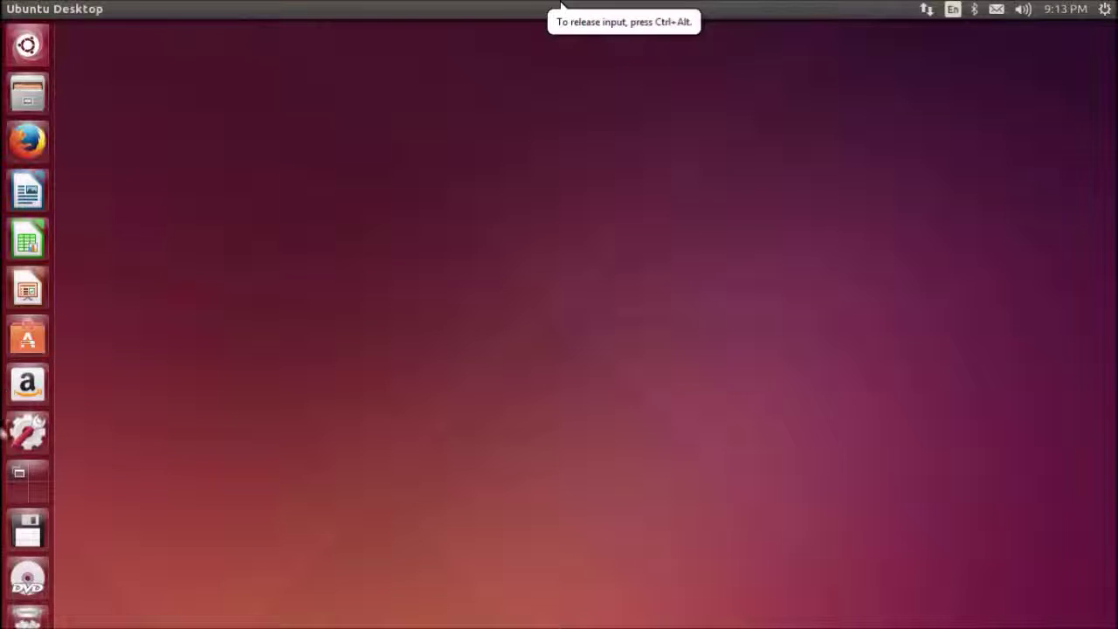
Search the Dash for 'sytem', launch System Settings, and open its Appearance page
left_click(28, 46)
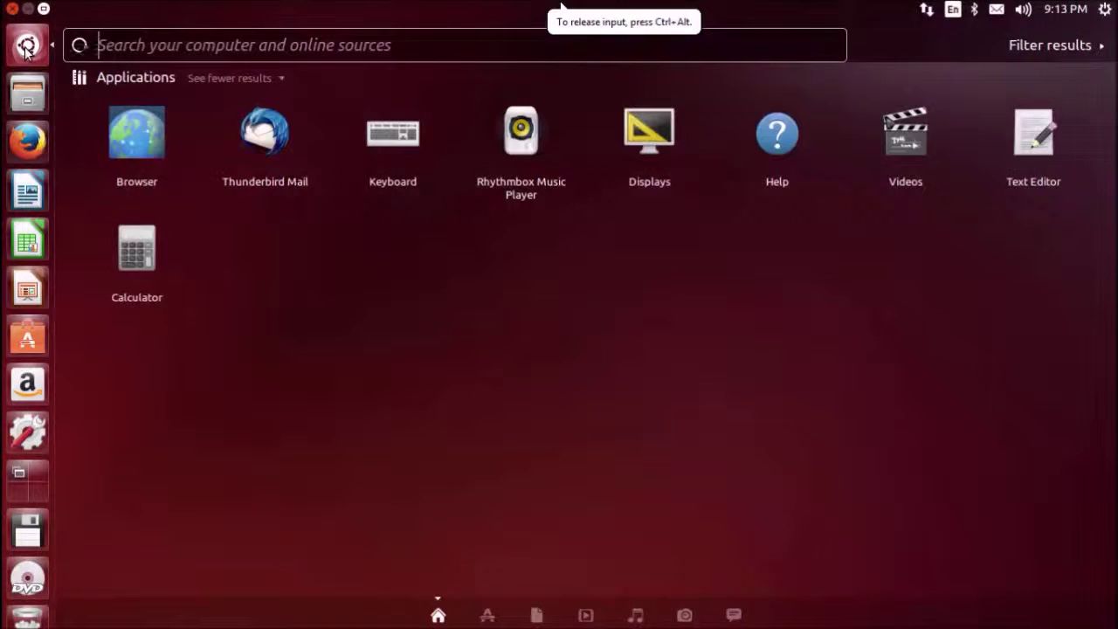
type("sytem")
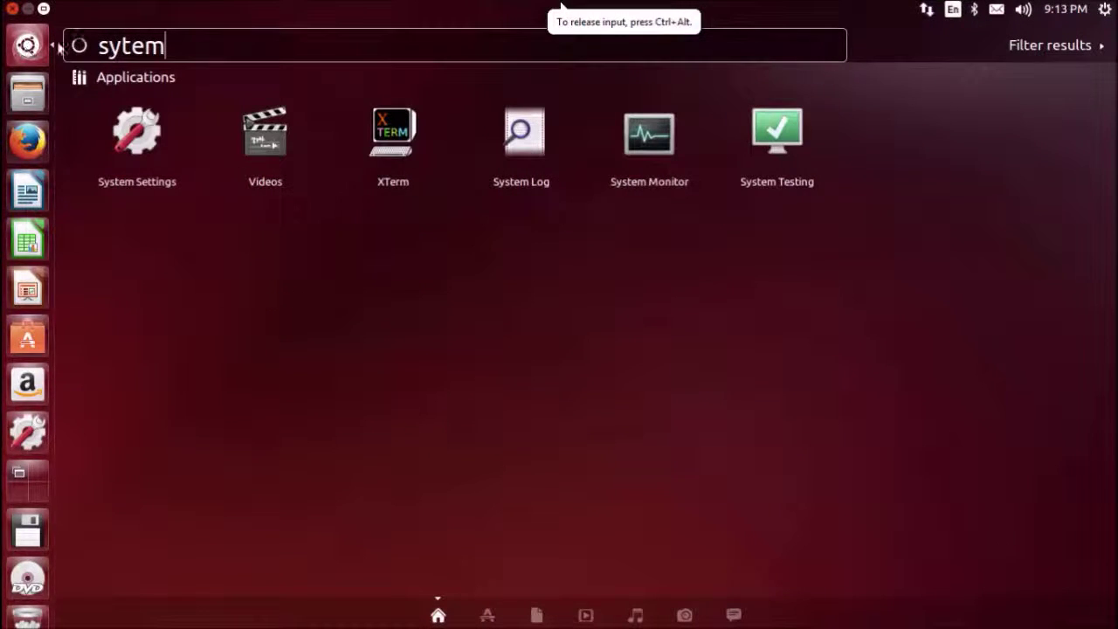
left_click(133, 143)
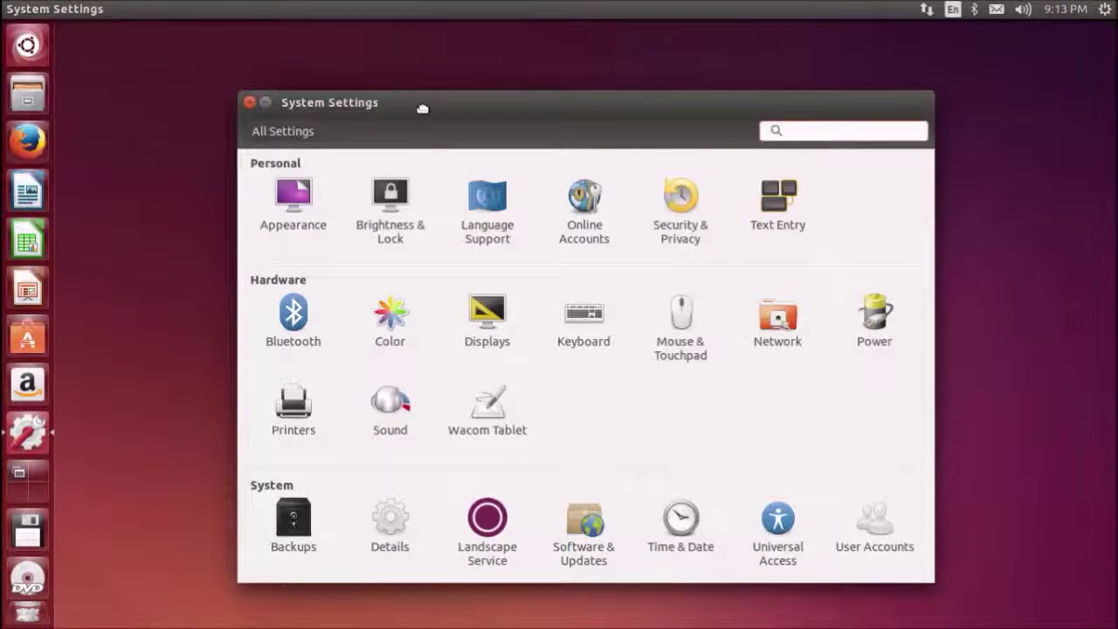
left_click(292, 206)
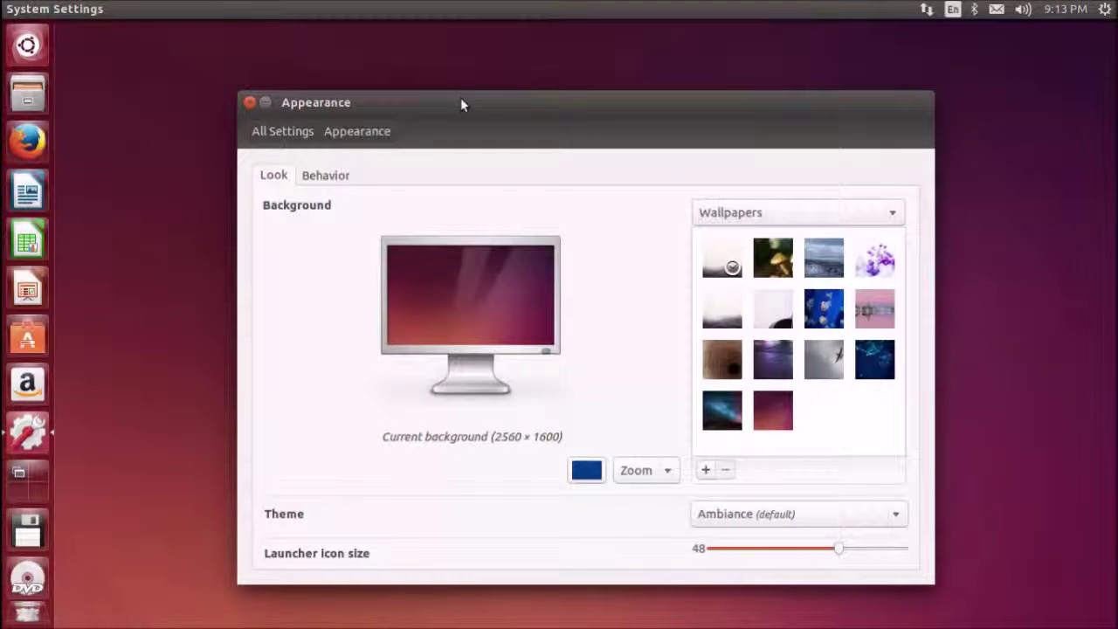
Move the Appearance window and switch the background source to Pictures Folder
left_click_drag(462, 103, 376, 62)
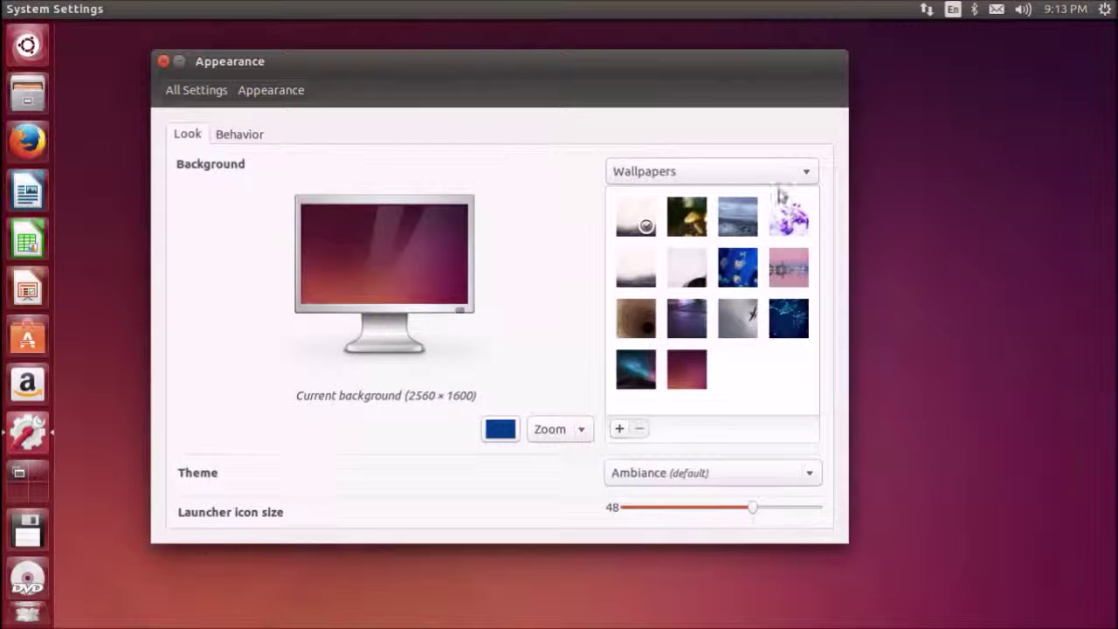
left_click(807, 177)
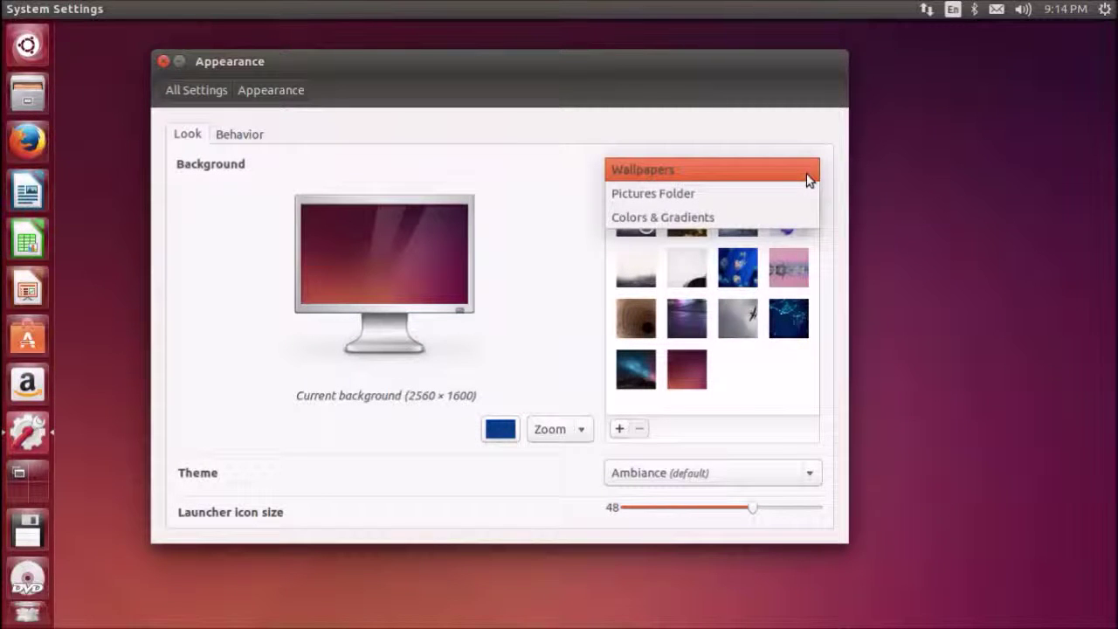
left_click(799, 191)
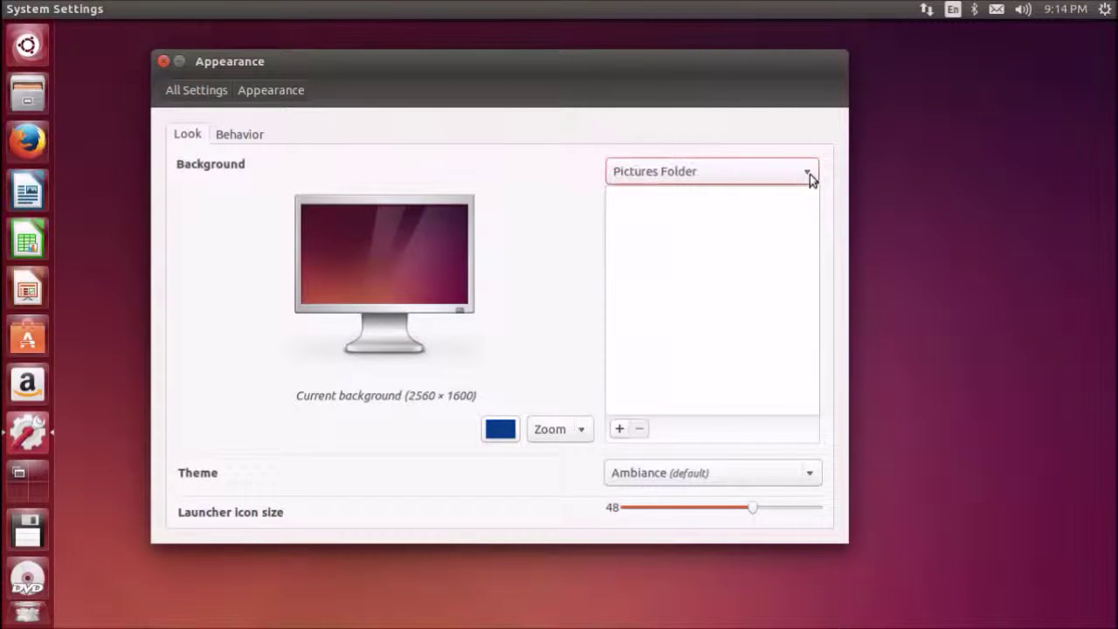
left_click(620, 428)
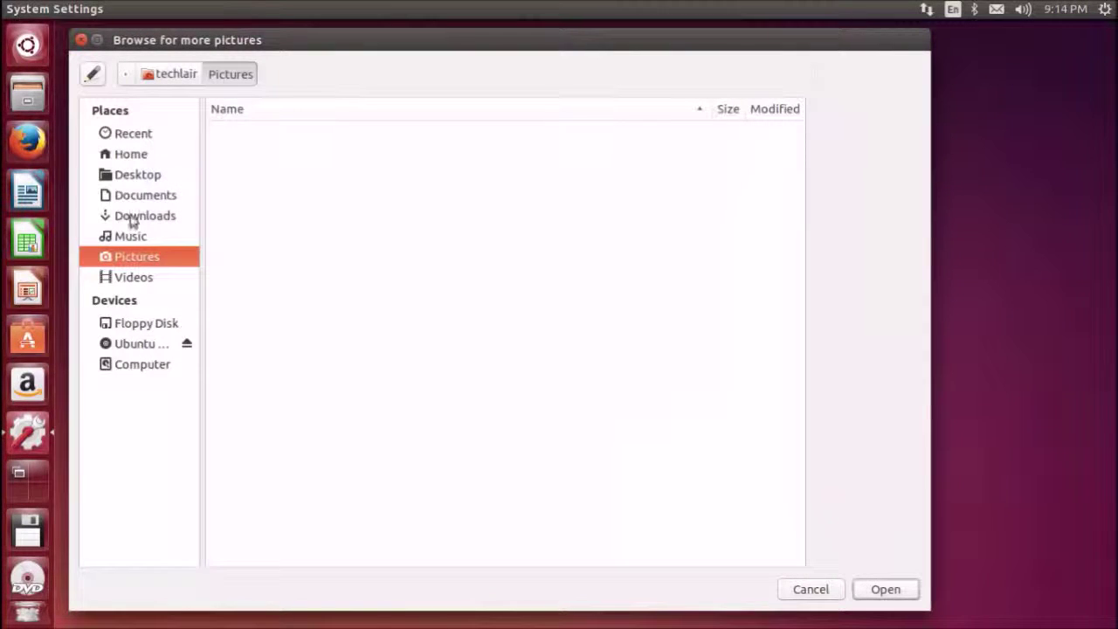
left_click(80, 40)
Browse Documents, Downloads, Desktop and Home for pictures, then revert to the stock Wallpapers
left_click(618, 430)
left_click(140, 195)
left_click(140, 215)
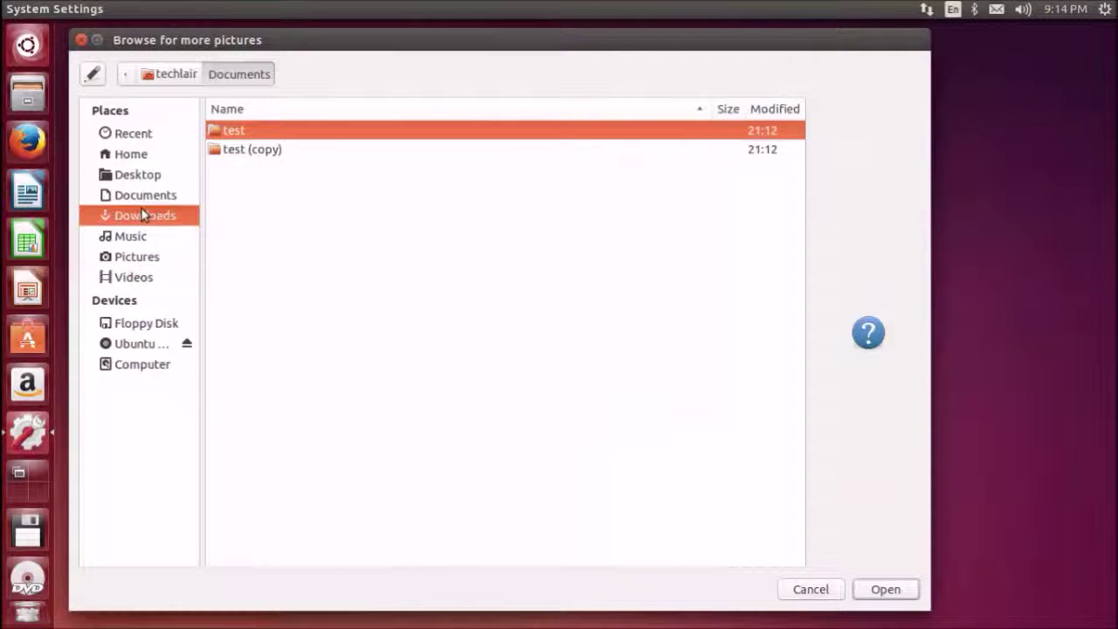
left_click(140, 175)
left_click(131, 156)
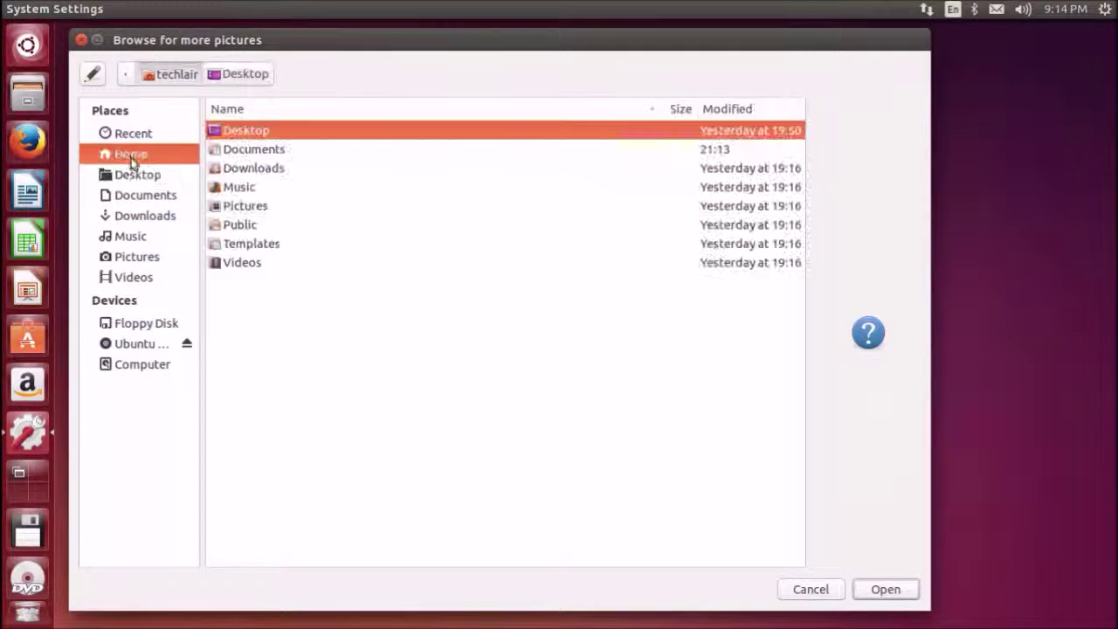
left_click(81, 39)
left_click(751, 172)
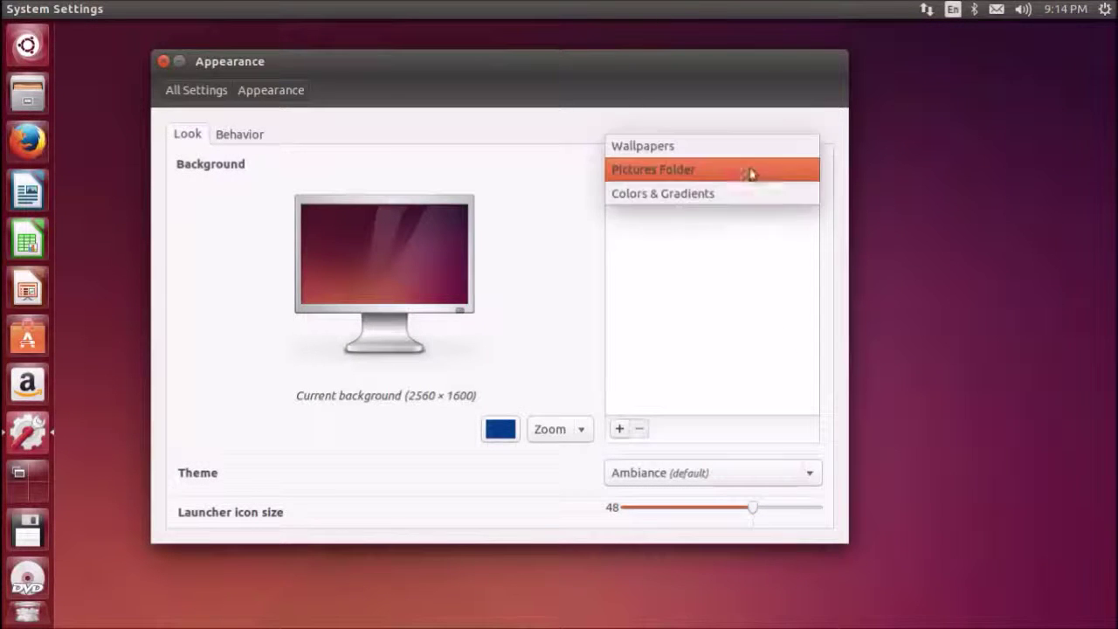
left_click(738, 152)
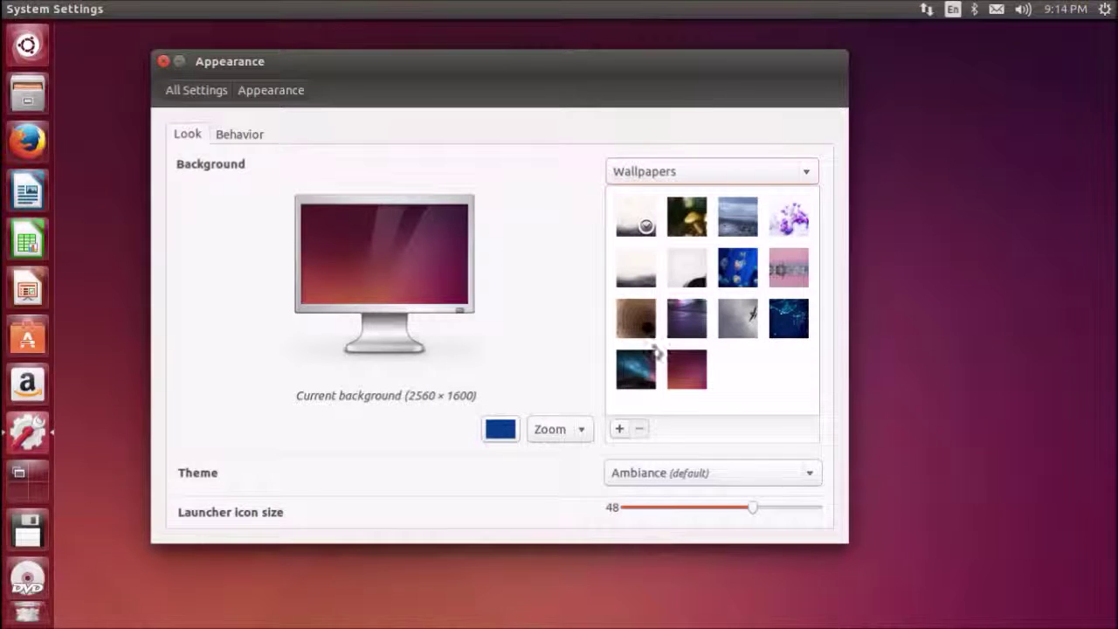
Keep the Ambiance theme and shrink the launcher icon size from 48 to 44
left_click(815, 474)
left_click(813, 472)
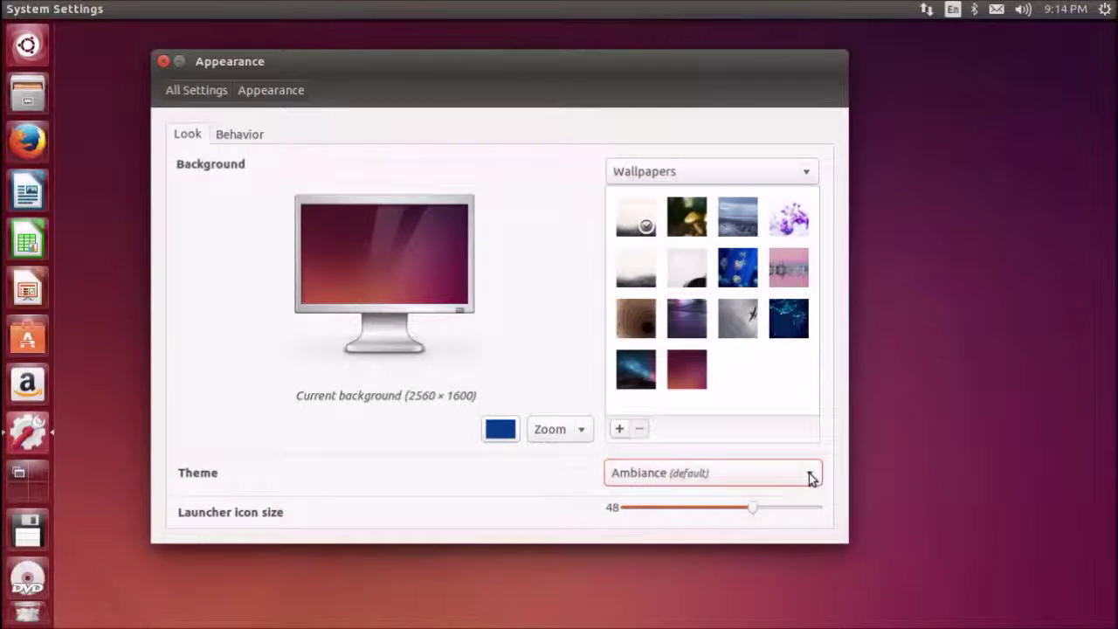
mouse_move(751, 508)
left_mouse_down()
mouse_move(688, 509)
mouse_move(759, 510)
mouse_move(729, 508)
left_mouse_up()
left_click(690, 515)
left_click(755, 528)
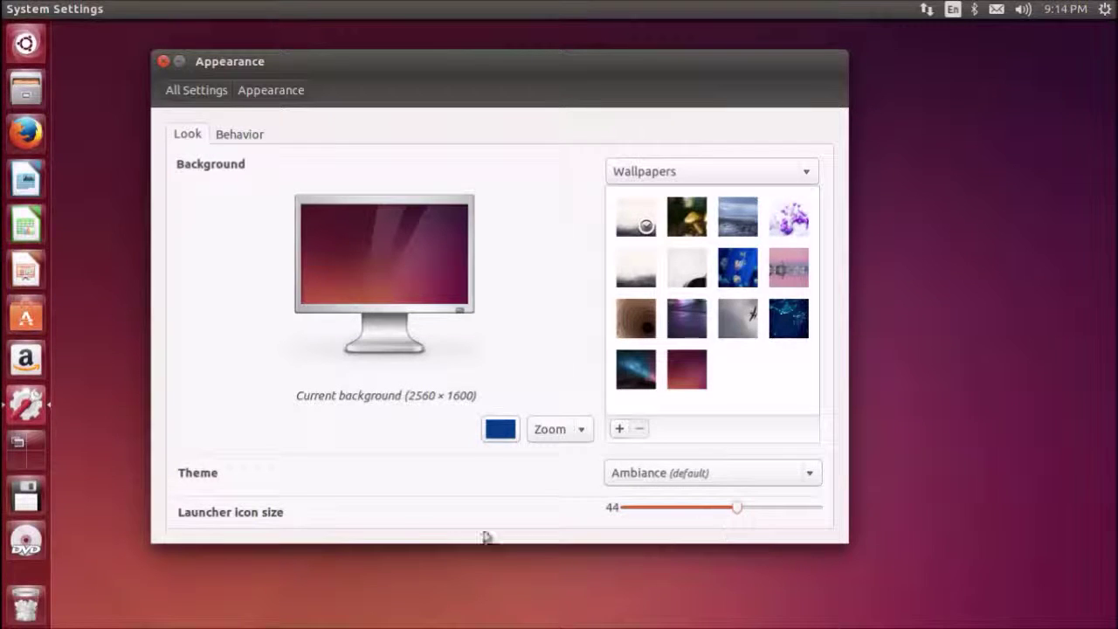
left_click(241, 135)
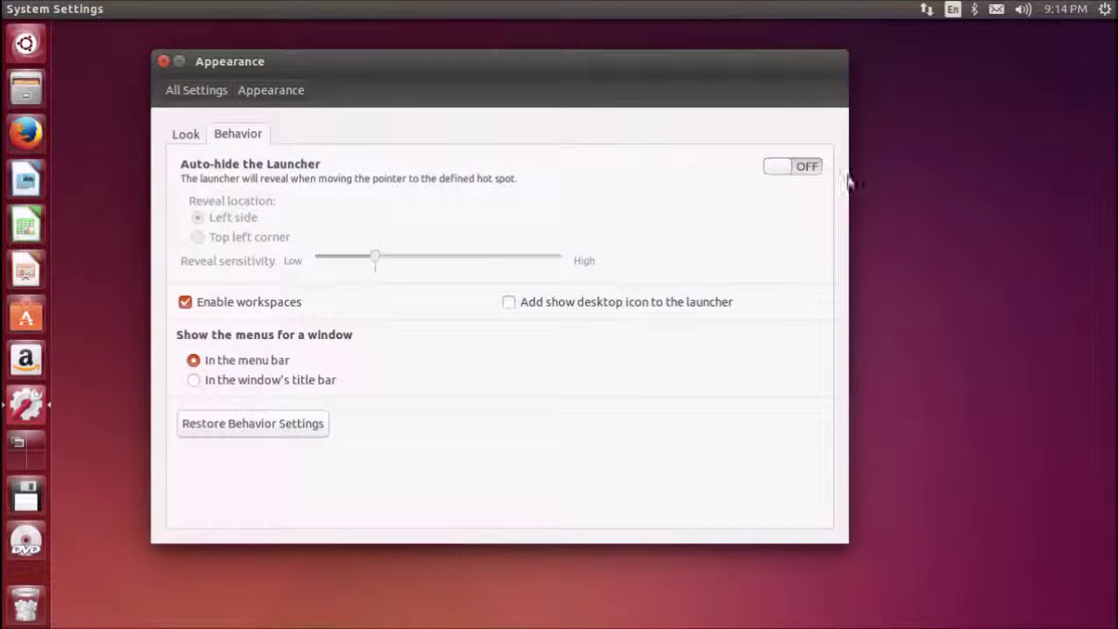
Switch launcher auto-hide on, then back off, and close the Appearance settings
left_click(800, 168)
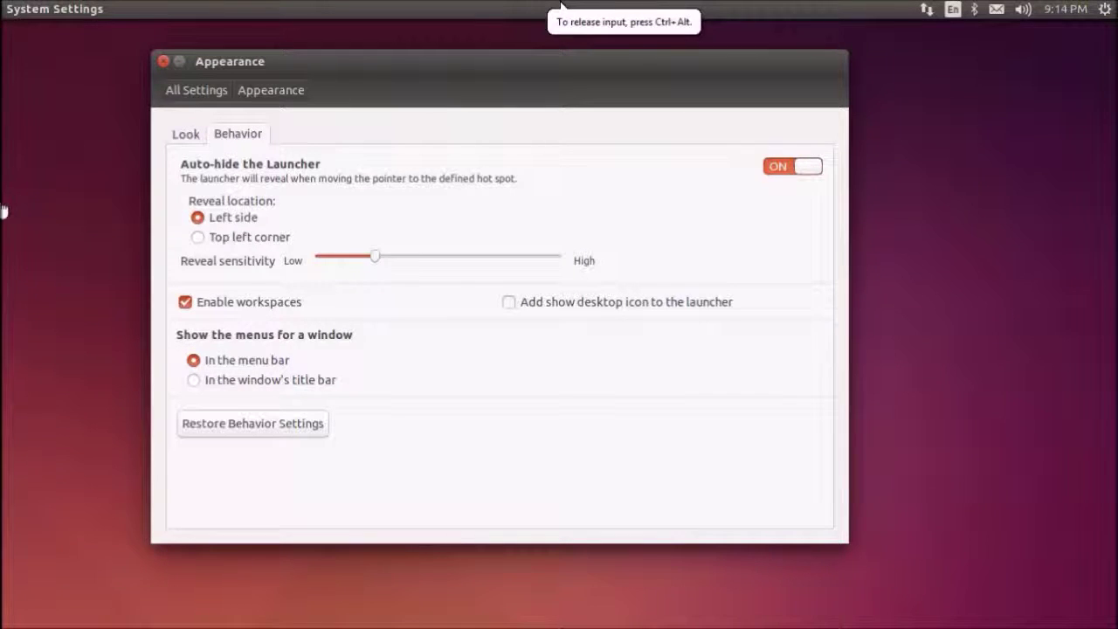
left_click(805, 170)
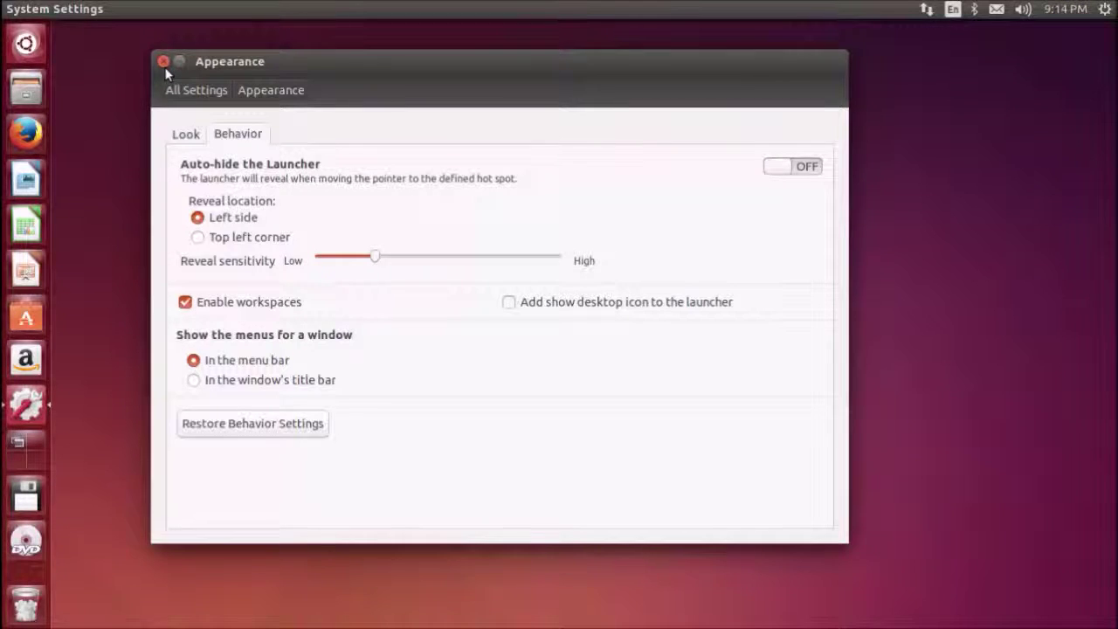
left_click(163, 62)
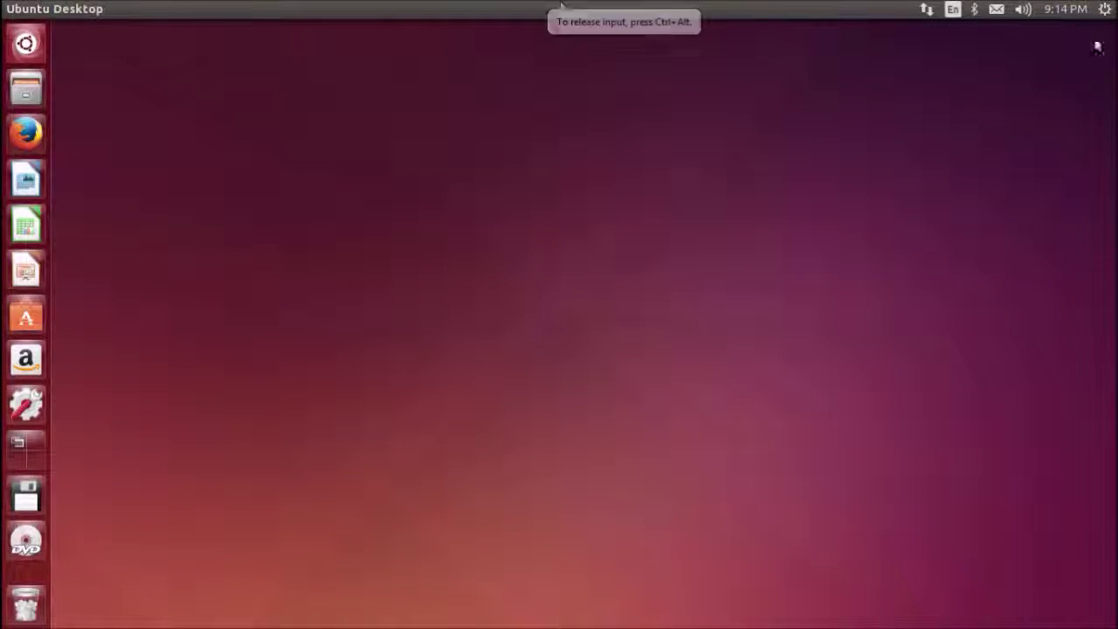
Go to the login screen from the session menu, sign back in with the password, and reopen the menu
left_click(1104, 12)
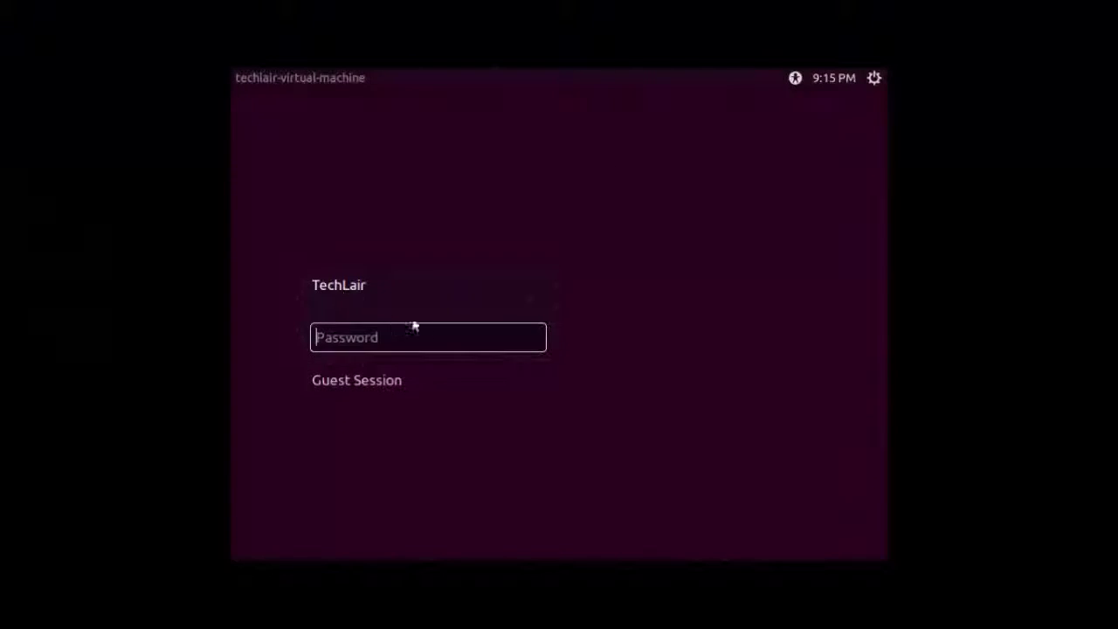
type("t")
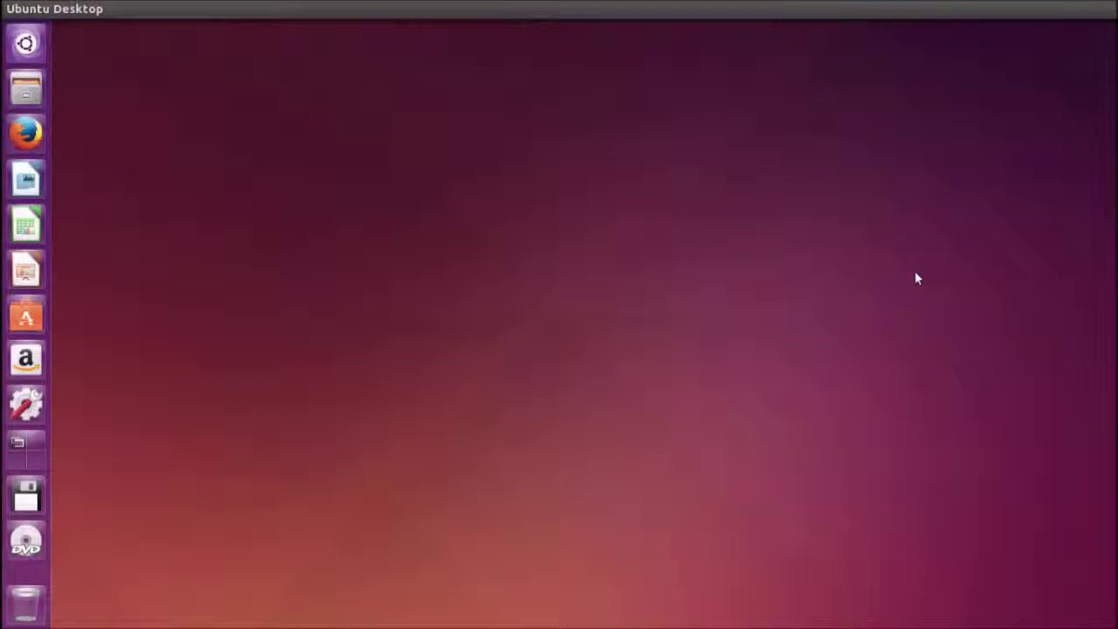
left_click(1105, 8)
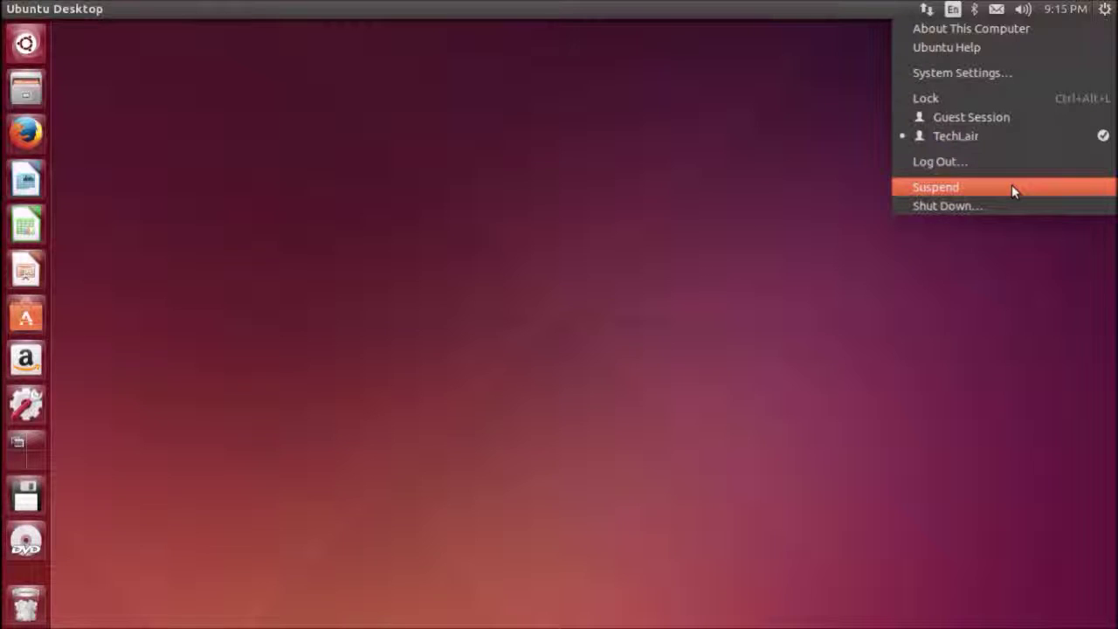
Bring up the Shut Down confirmation twice, closing it each time without shutting down
left_click(979, 208)
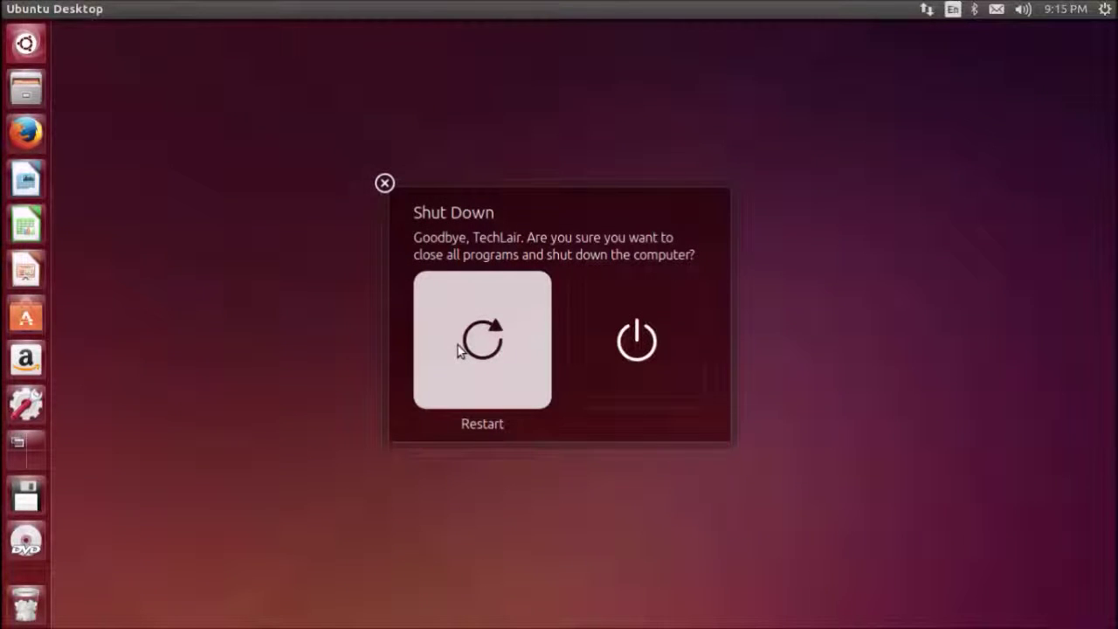
left_click(384, 183)
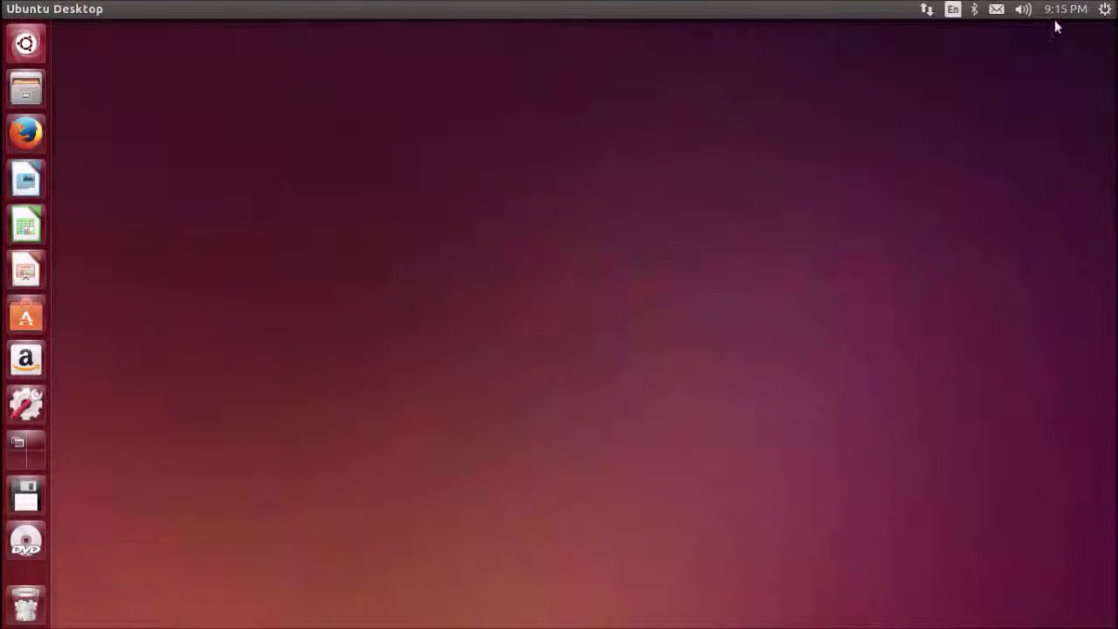
left_click(1105, 9)
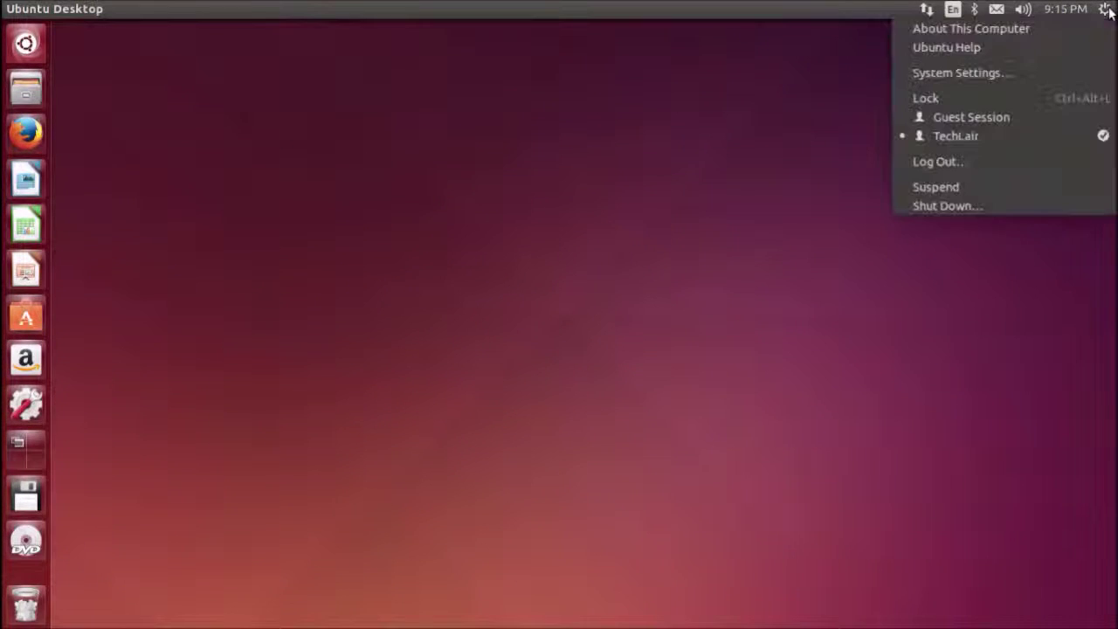
left_click(1018, 206)
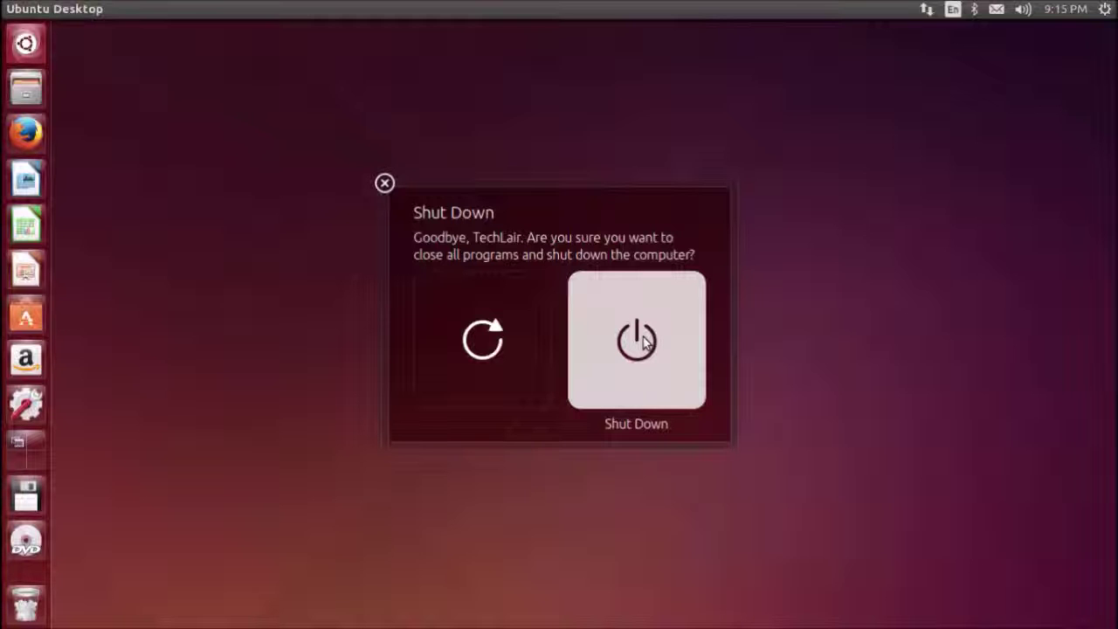
left_click(384, 184)
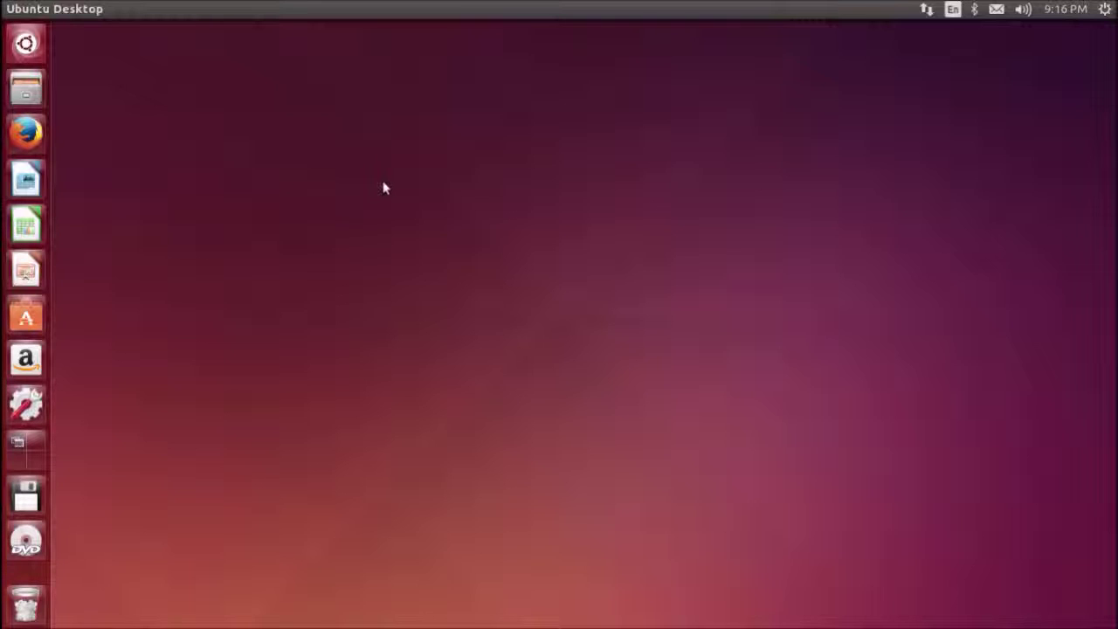
left_click(27, 44)
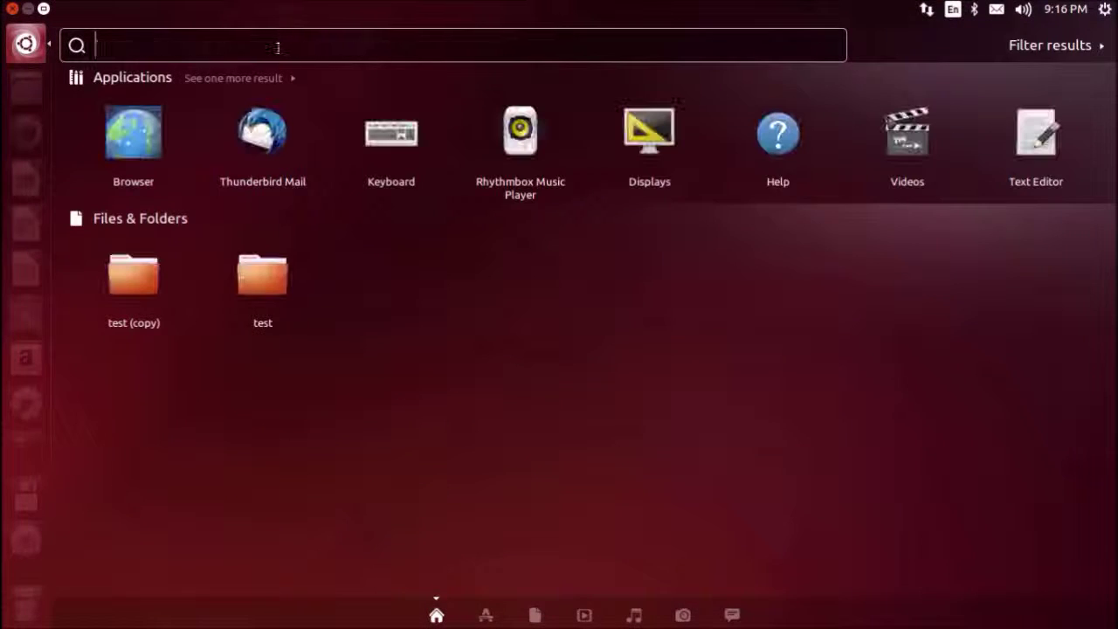
type("key")
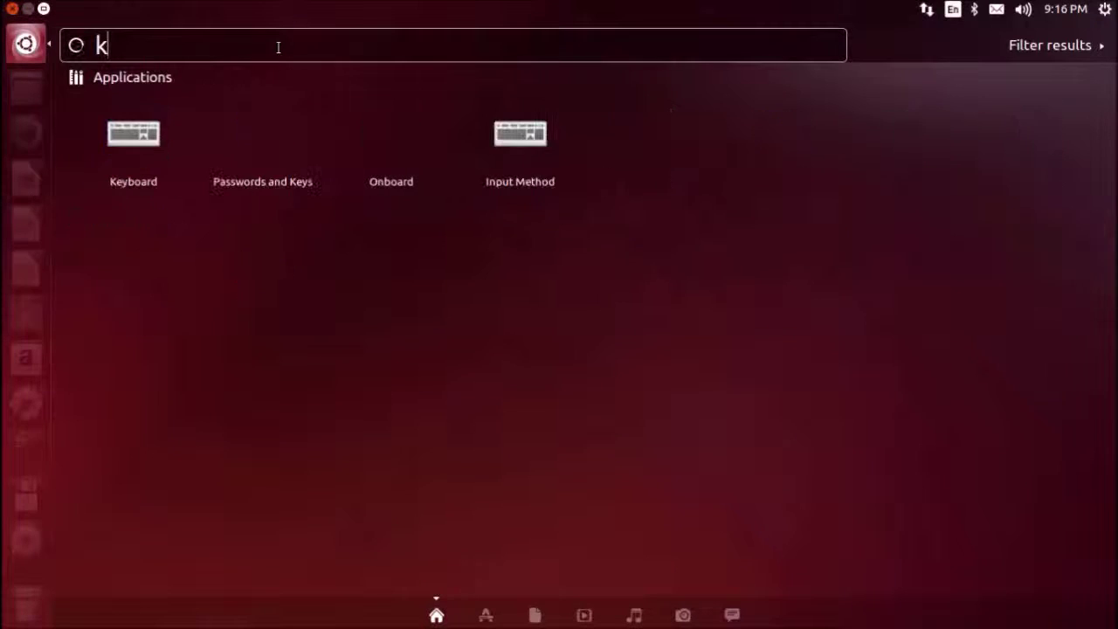
left_click(129, 142)
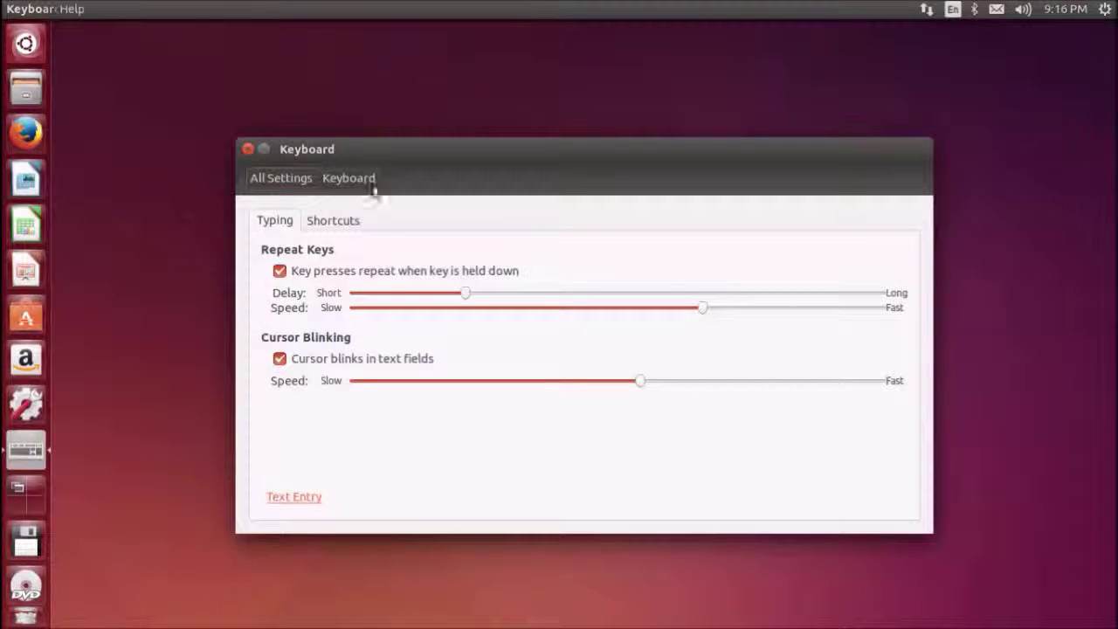
left_click(328, 221)
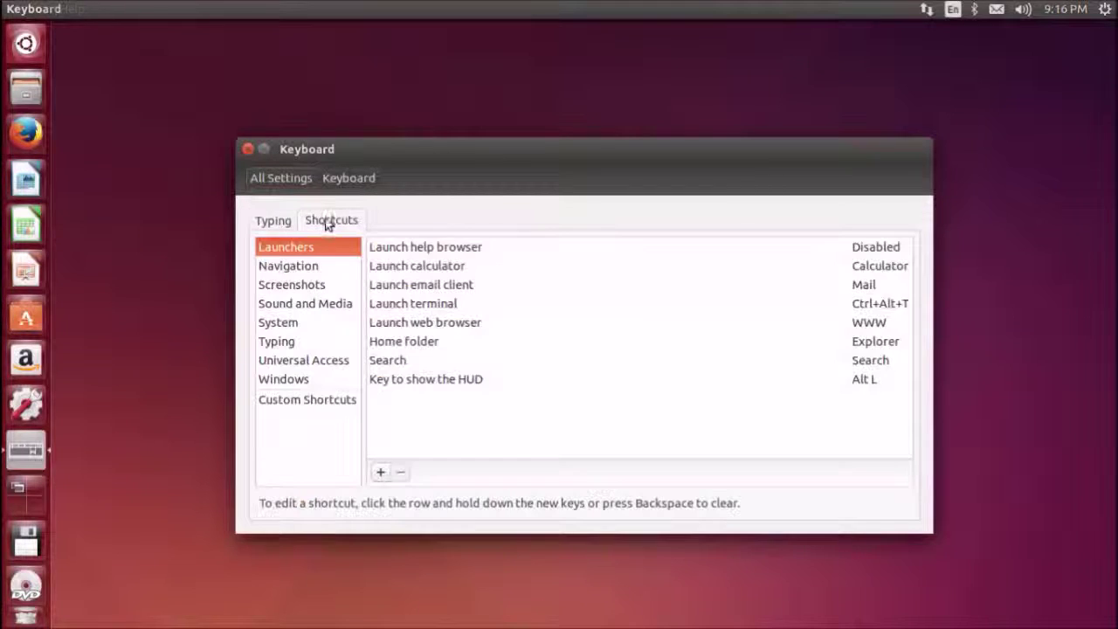
left_click_drag(374, 154, 290, 69)
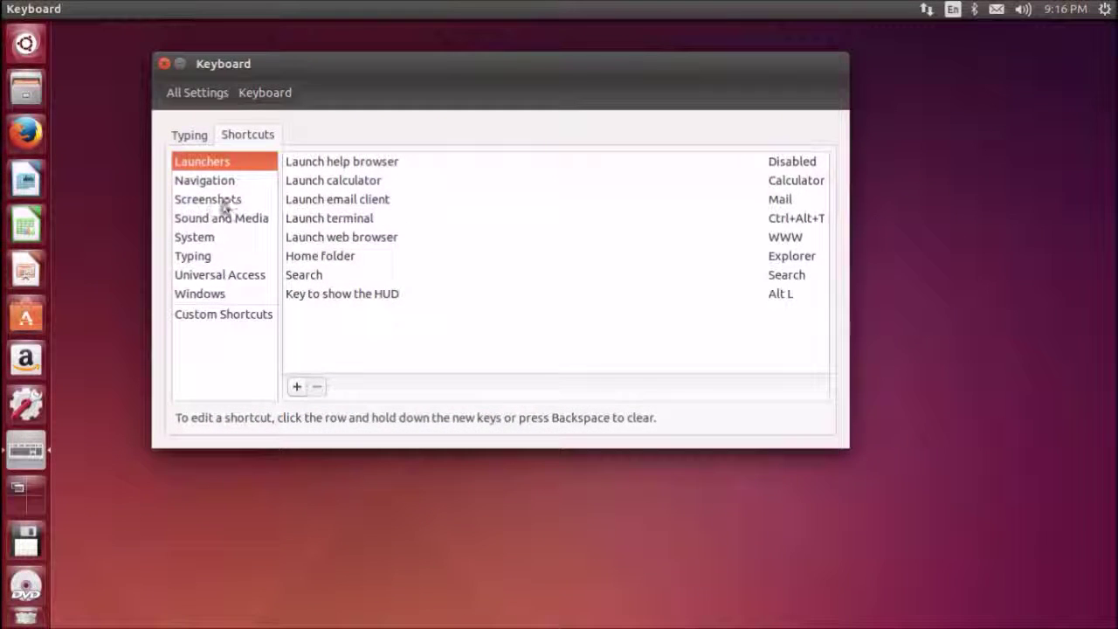
left_click(208, 183)
left_click(210, 203)
left_click(210, 164)
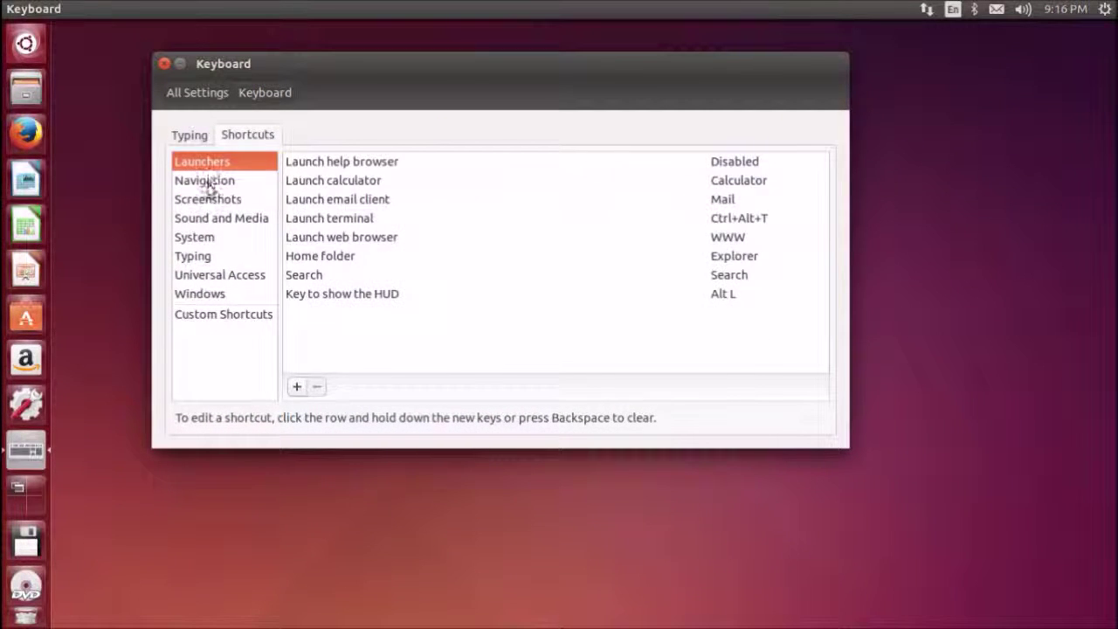
left_click(210, 182)
left_click(209, 199)
left_click(206, 218)
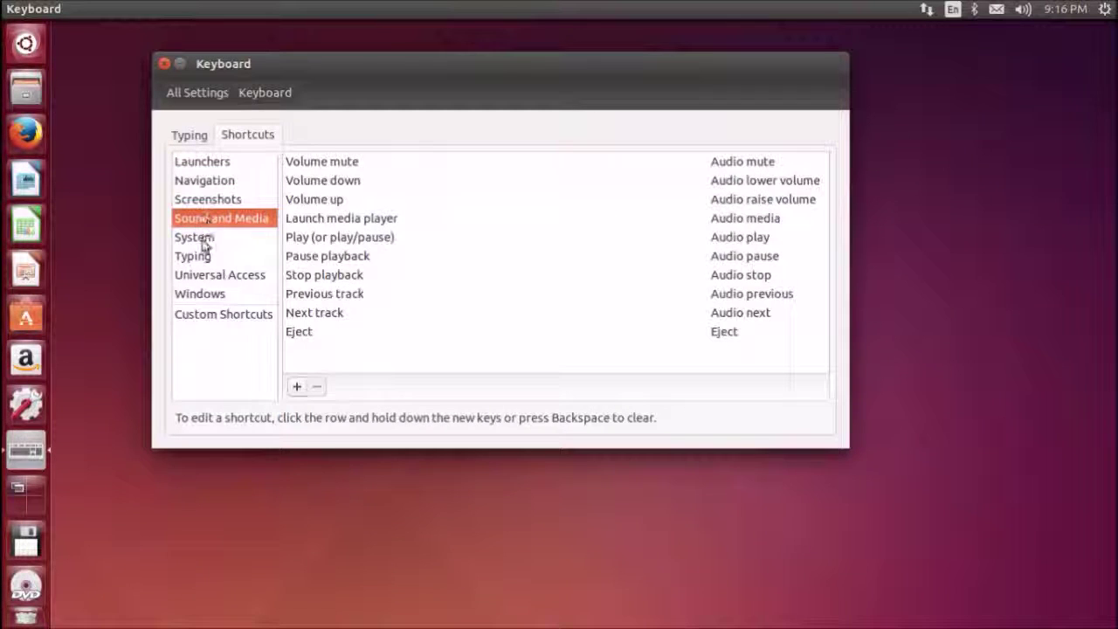
left_click(202, 237)
left_click(201, 257)
left_click(201, 275)
left_click(200, 293)
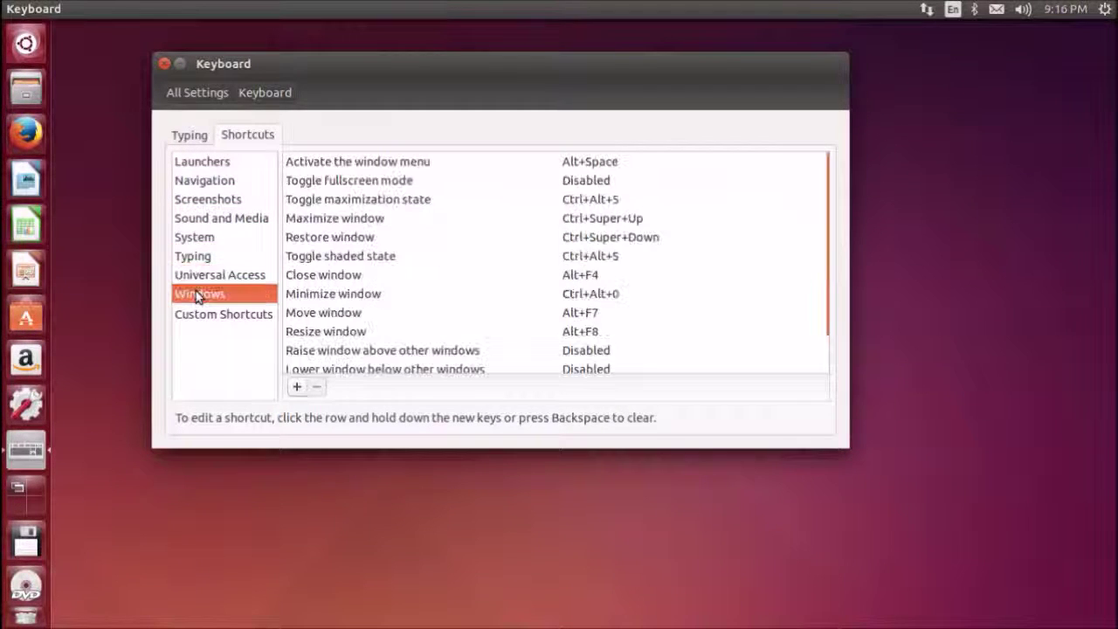
scroll(545, 295, "down", 1)
scroll(544, 294, "up", 1)
scroll(725, 262, "down", 1)
scroll(724, 262, "down", 1)
scroll(725, 262, "up", 2)
left_click(164, 64)
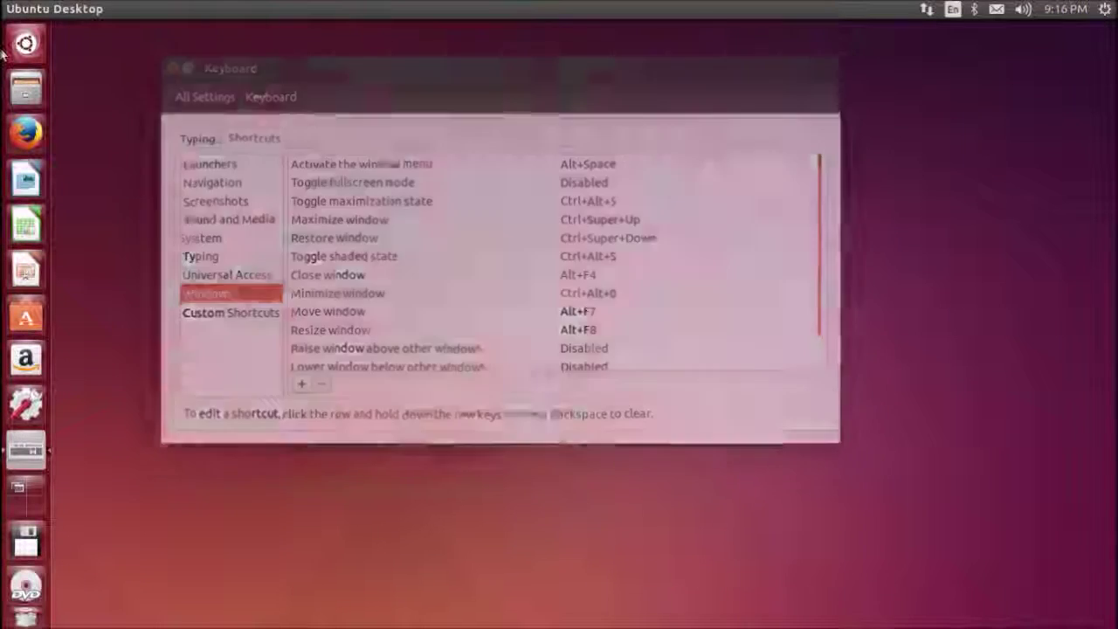
left_click(1106, 10)
left_click(1071, 51)
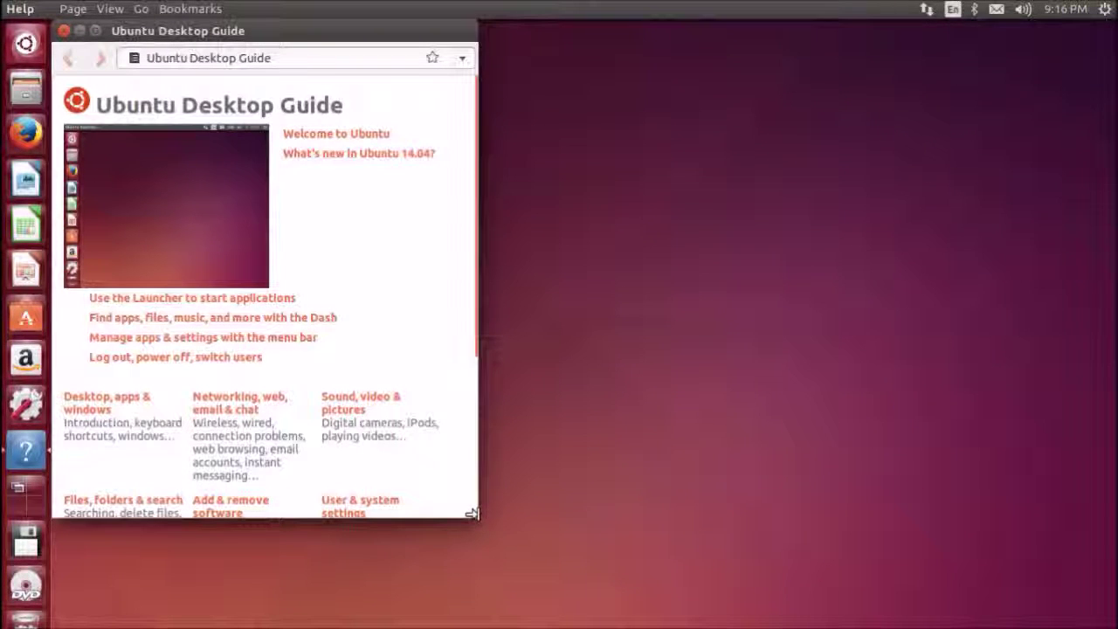
left_click_drag(472, 515, 1011, 575)
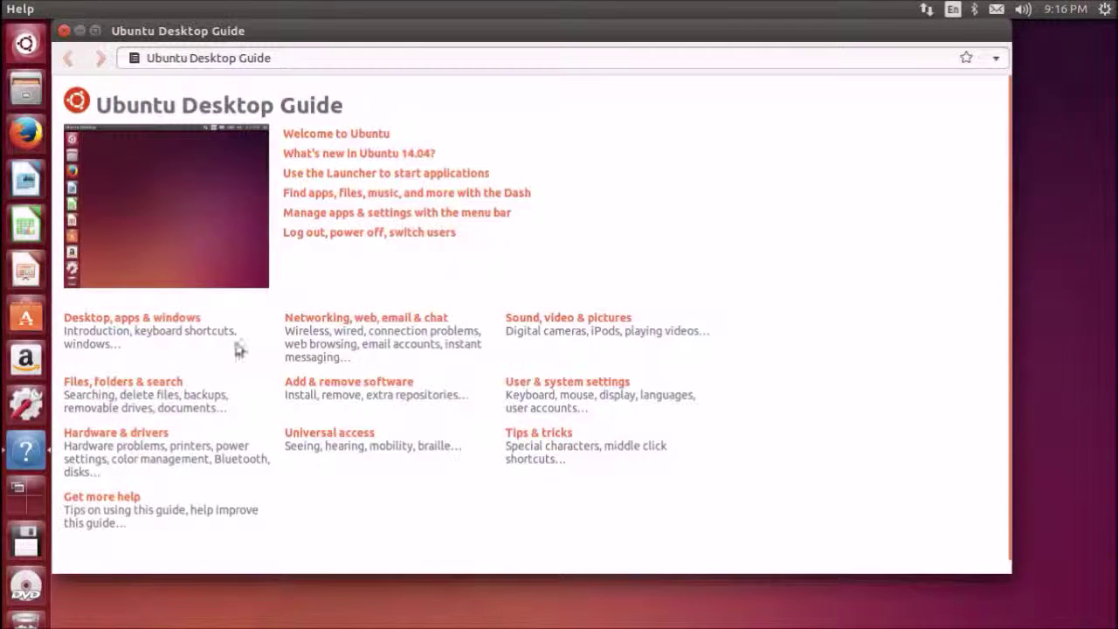
left_click(194, 321)
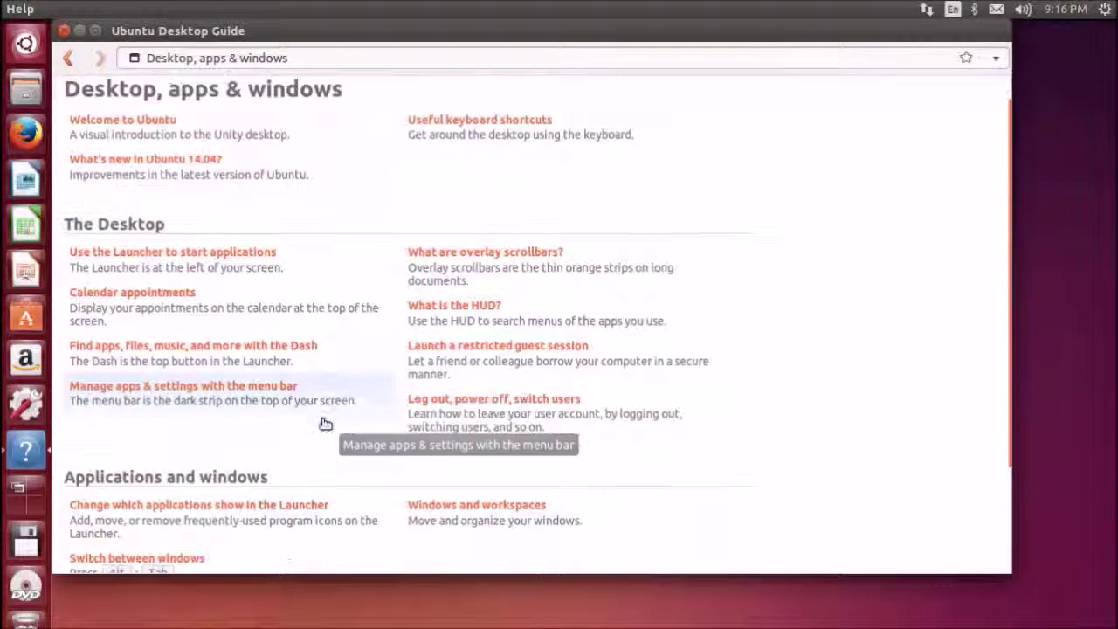
scroll(796, 306, "down", 4)
scroll(791, 306, "up", 4)
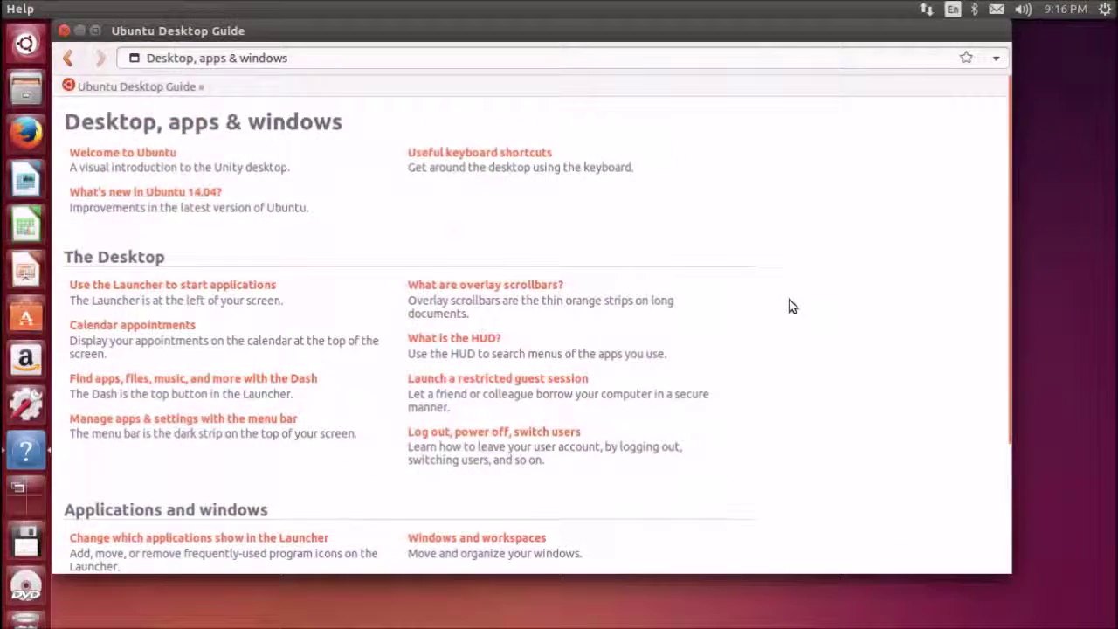
left_click(64, 32)
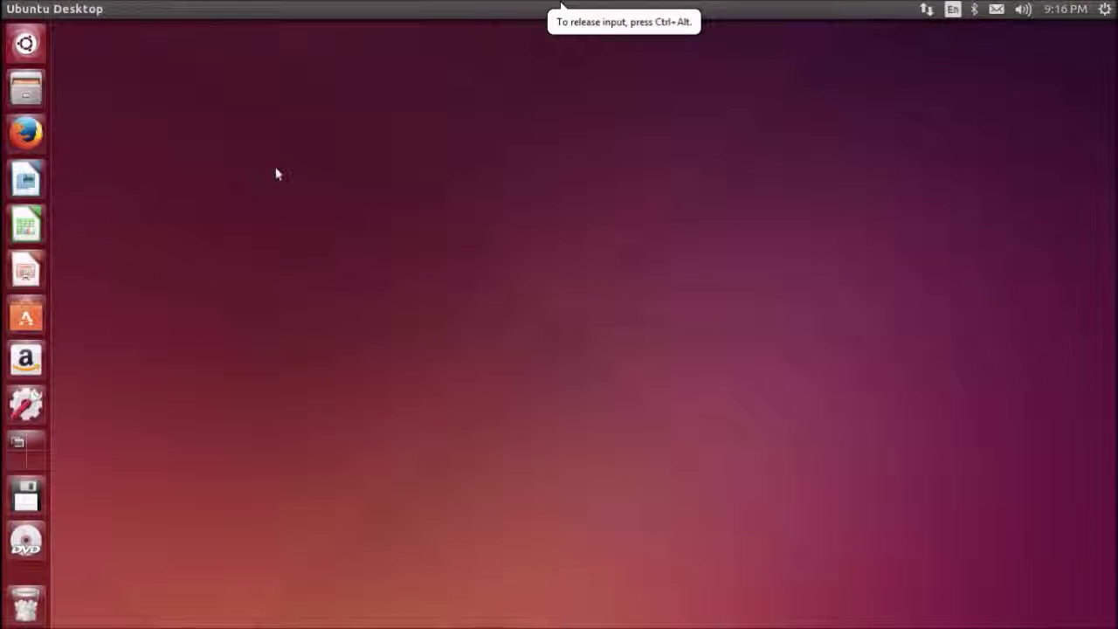